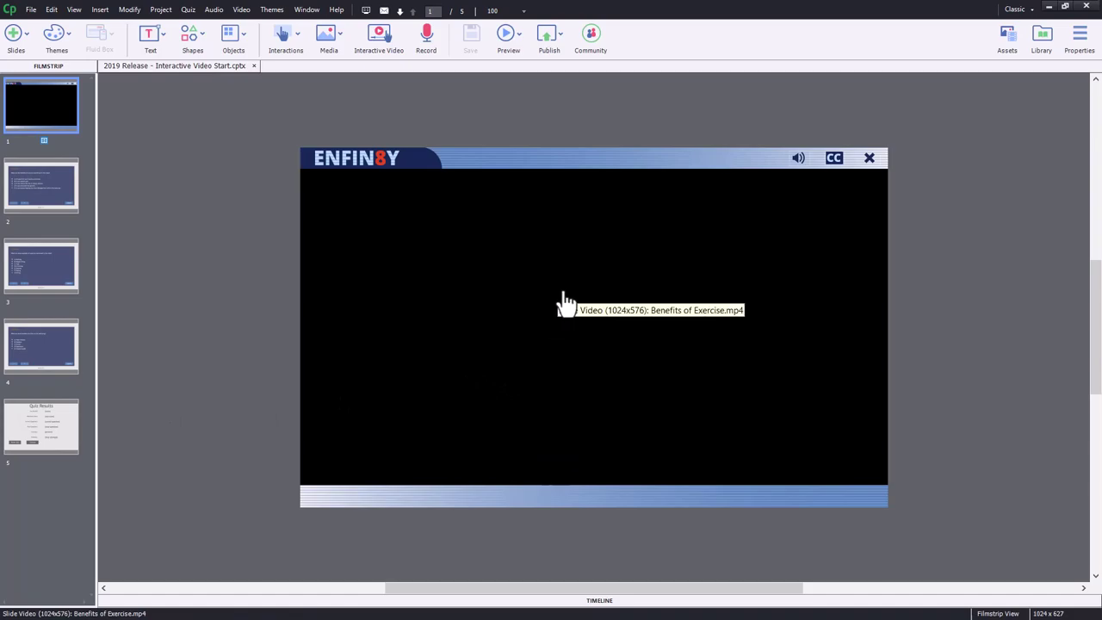
# Step: Enlarge slide 1's timeline and review the video bookmarks, such as Options_for_… and Outcomes_of…
pyautogui.click(600, 601)
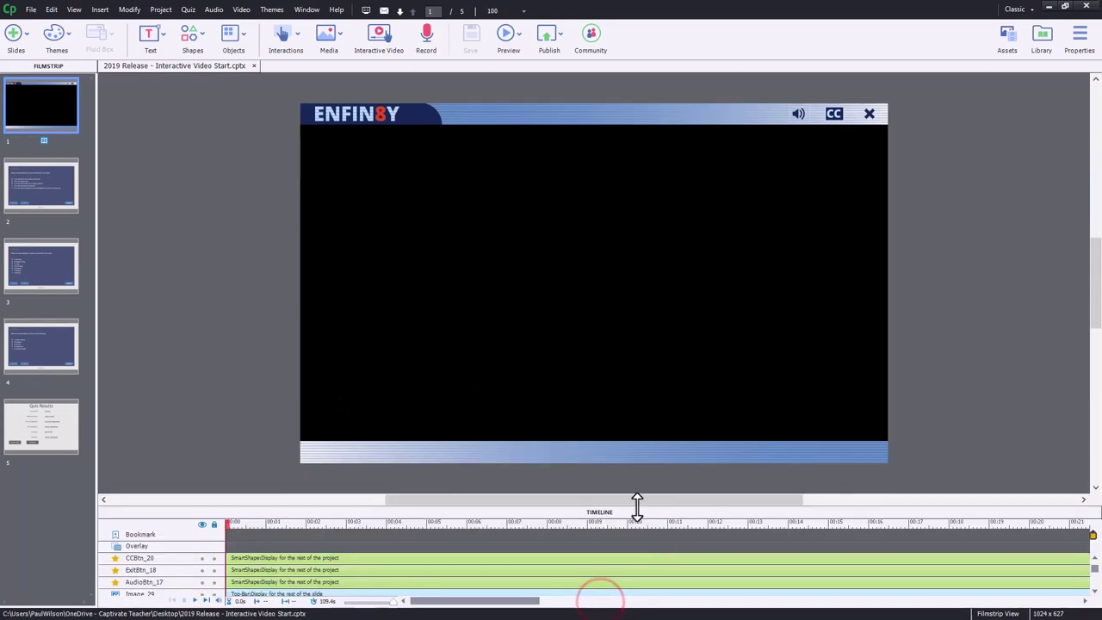
pyautogui.moveTo(637, 506); pyautogui.dragTo(632, 420)
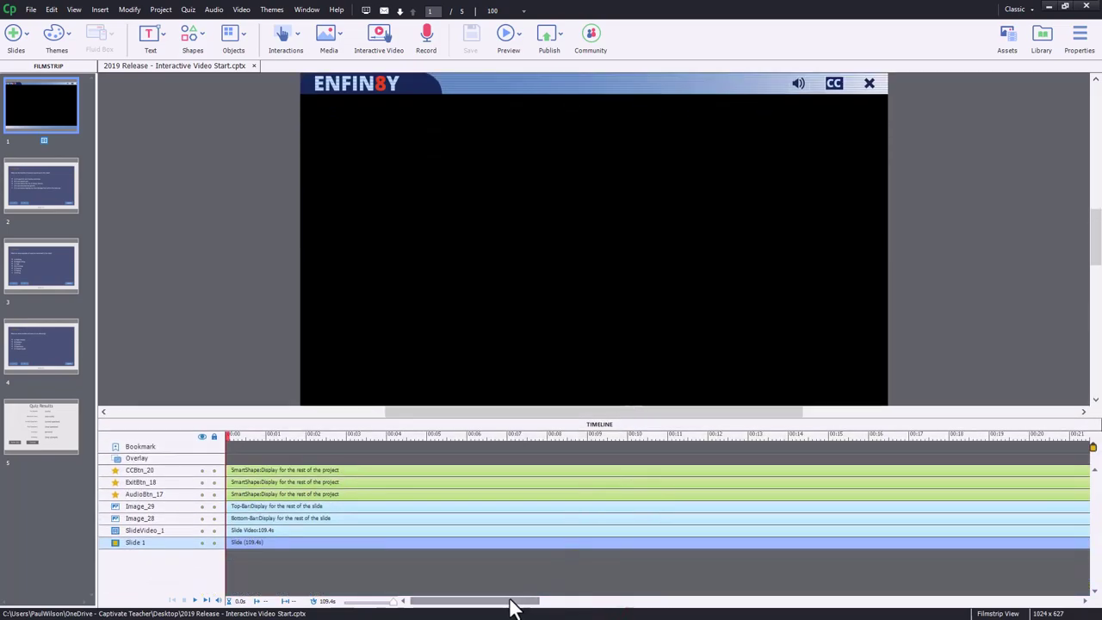
pyautogui.moveTo(504, 602); pyautogui.dragTo(576, 603)
pyautogui.moveTo(624, 443)
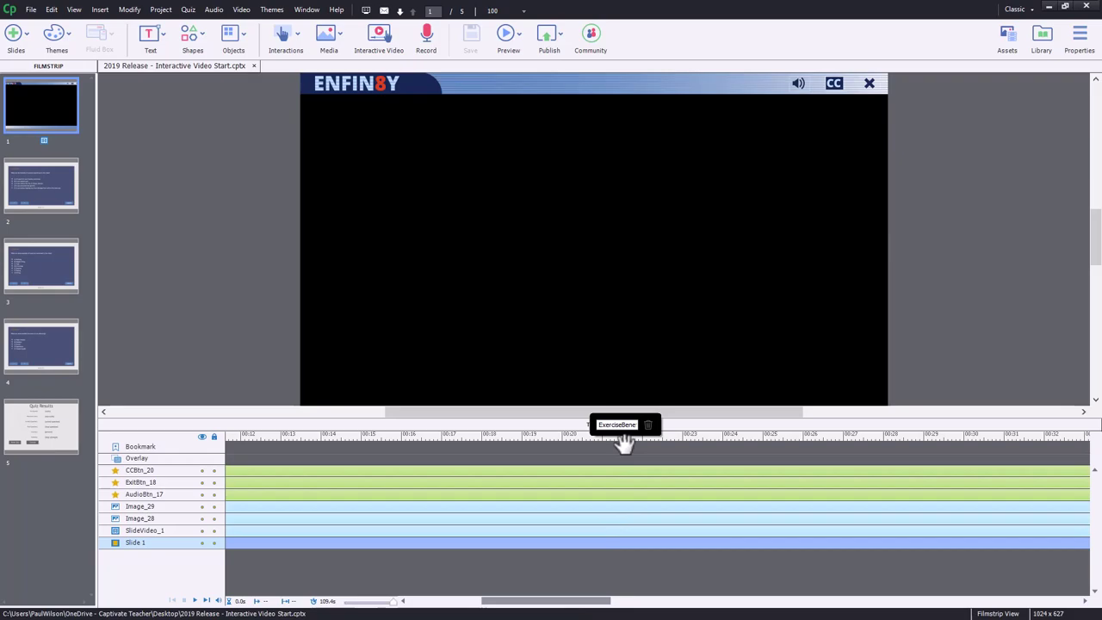
pyautogui.moveTo(570, 600); pyautogui.dragTo(680, 605)
pyautogui.moveTo(559, 446)
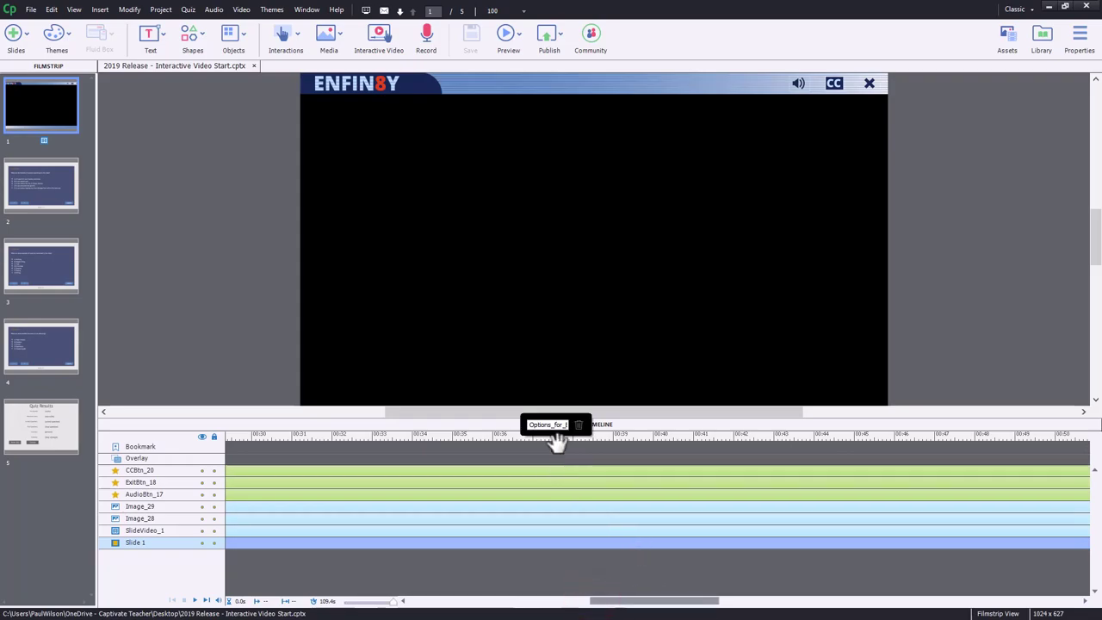
pyautogui.moveTo(652, 598); pyautogui.dragTo(866, 599)
pyautogui.moveTo(617, 442)
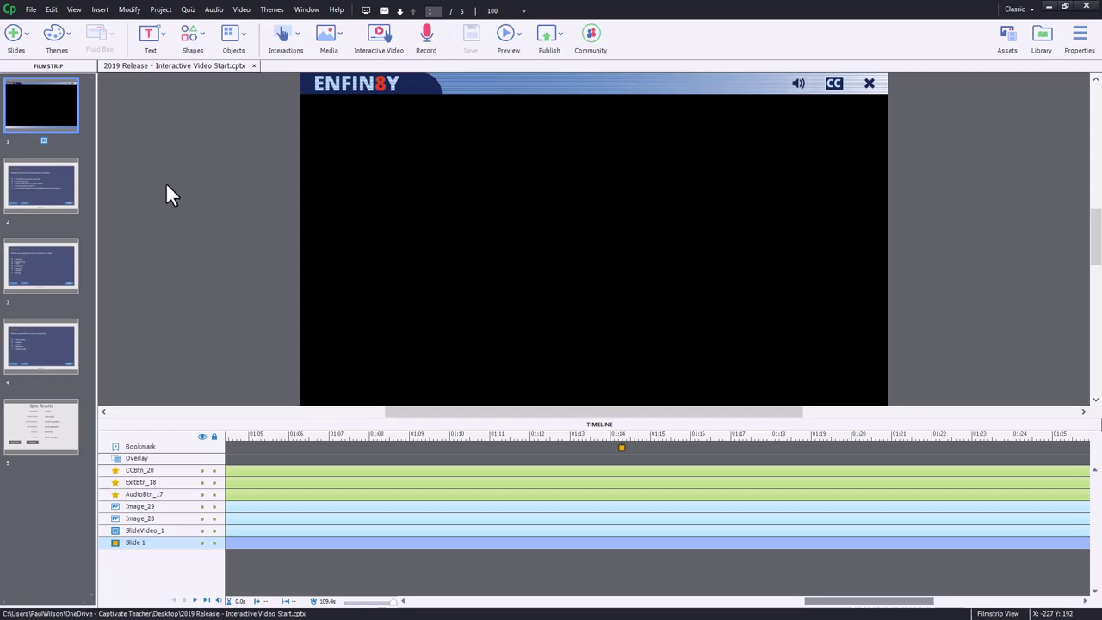
# Step: Browse quiz slides 2, 3 and 4, ending back on the exercise-benefits question on slide 2
pyautogui.click(56, 181)
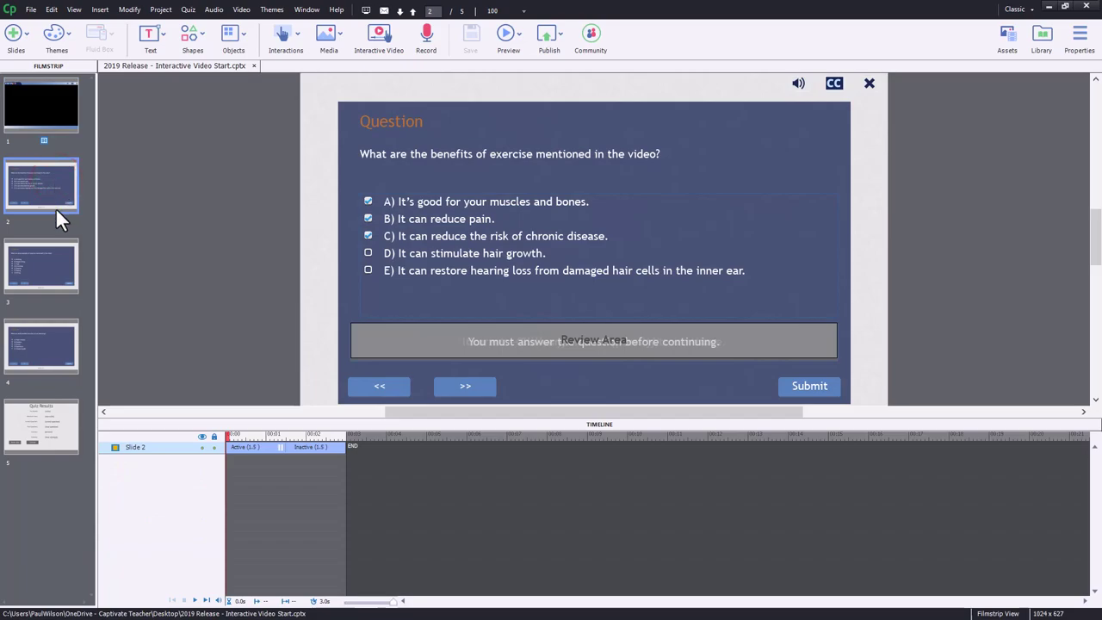
pyautogui.click(50, 278)
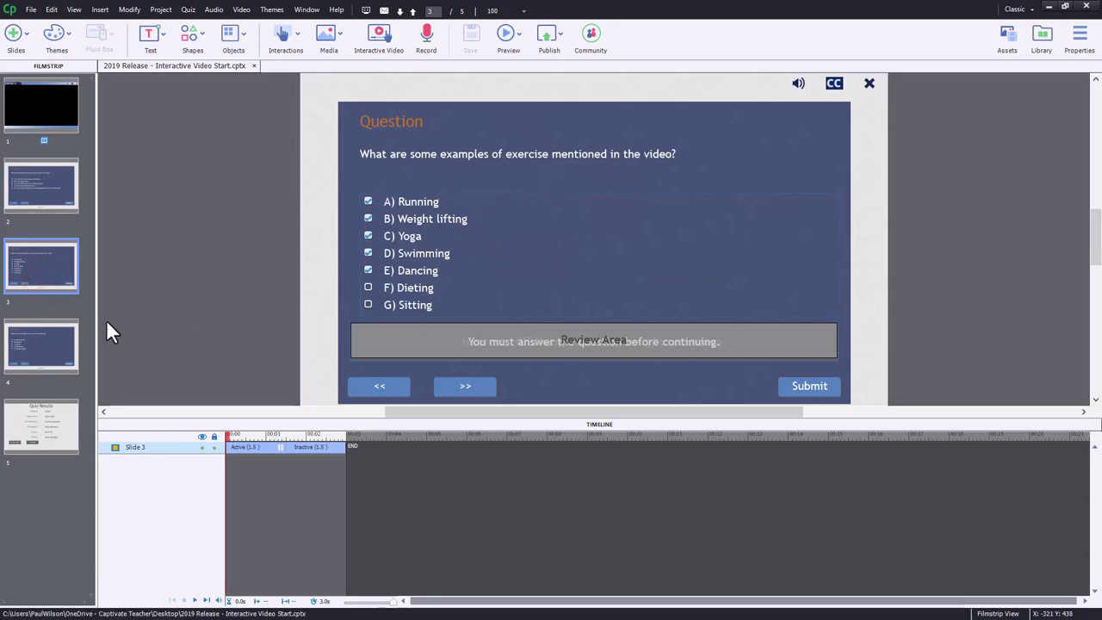
pyautogui.click(26, 332)
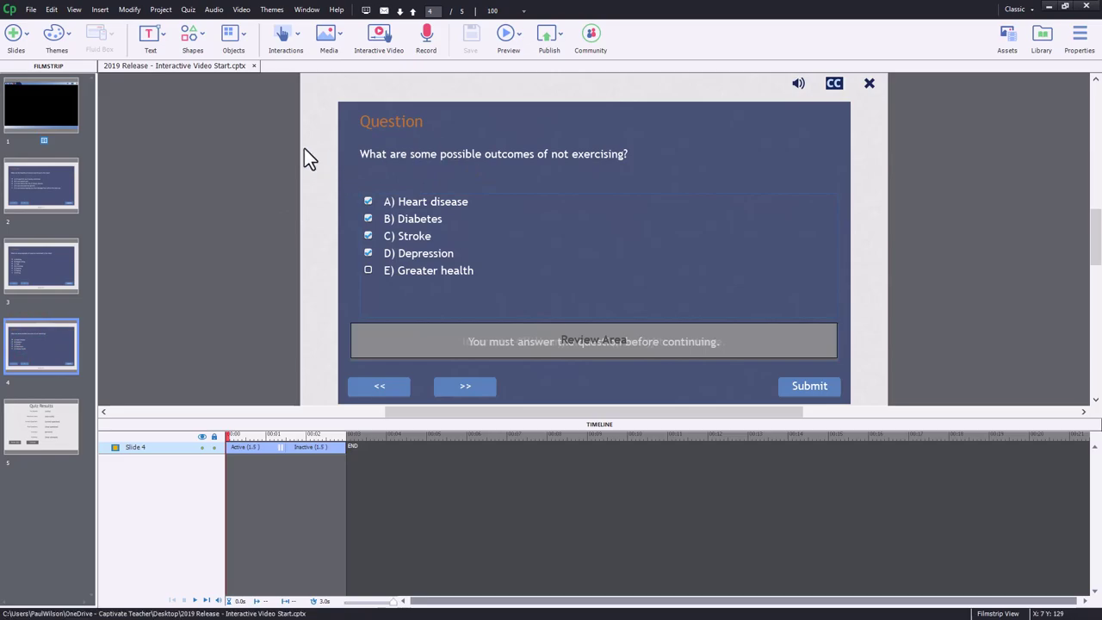
pyautogui.click(53, 181)
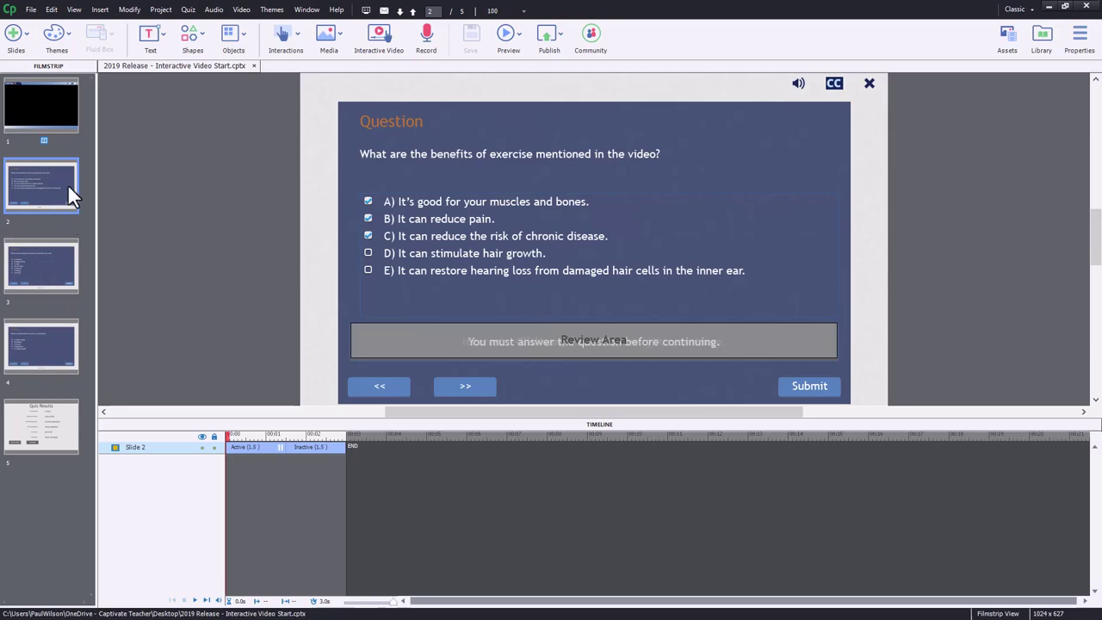
# Step: Set slides 2–4 to go to the next slide on success, with 2 attempts and a retry message
pyautogui.keyDown('shift'); pyautogui.click(39, 349); pyautogui.keyUp('shift')
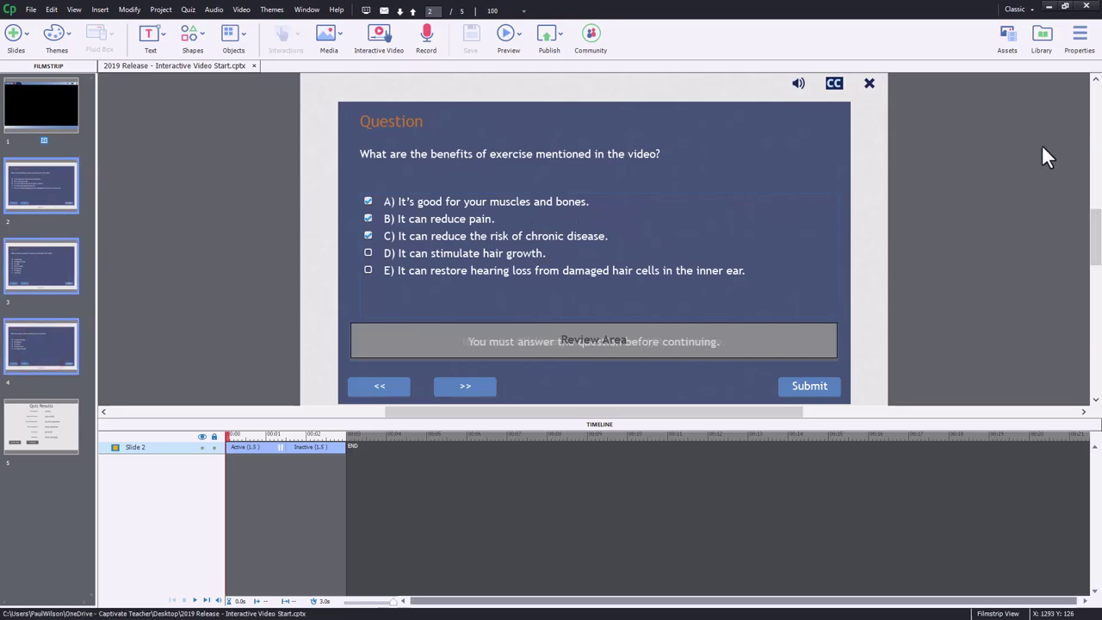
pyautogui.click(1080, 35)
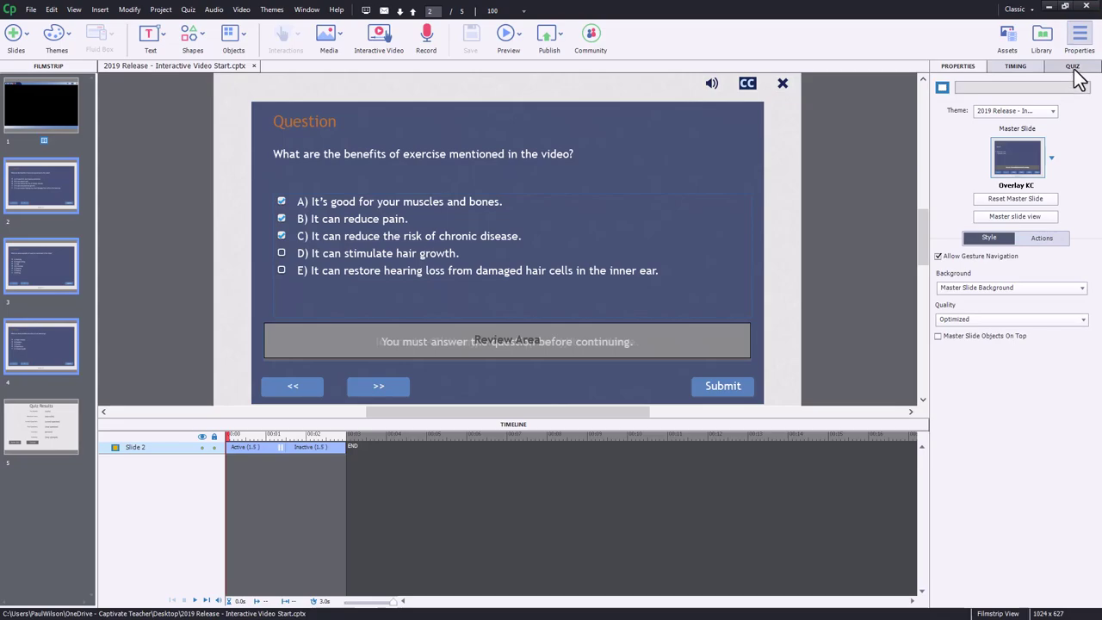
pyautogui.click(1074, 69)
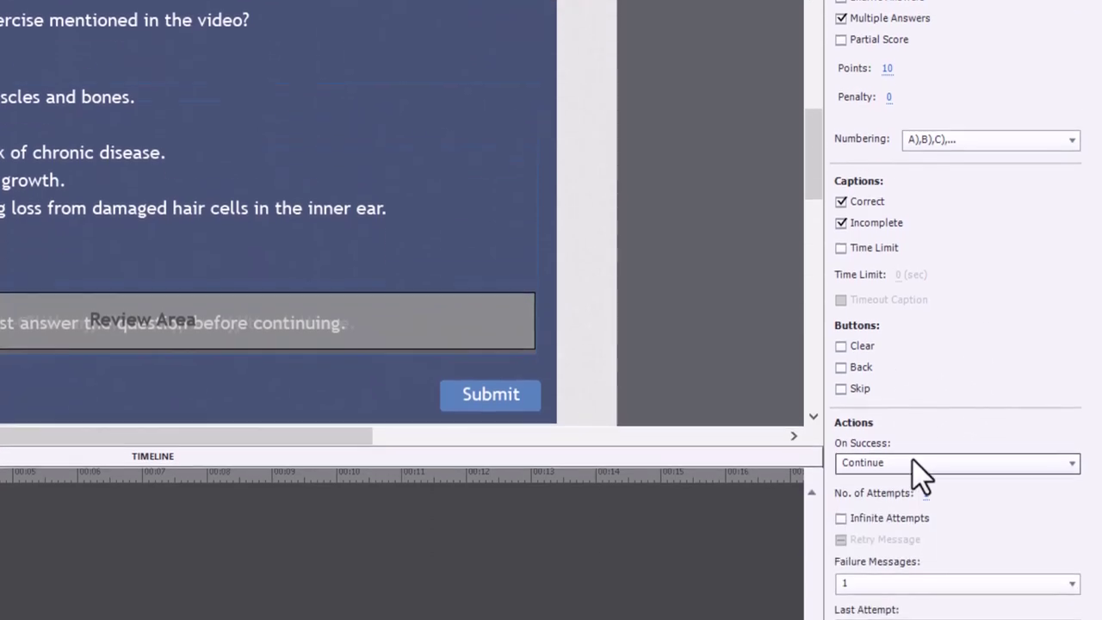
pyautogui.click(914, 453)
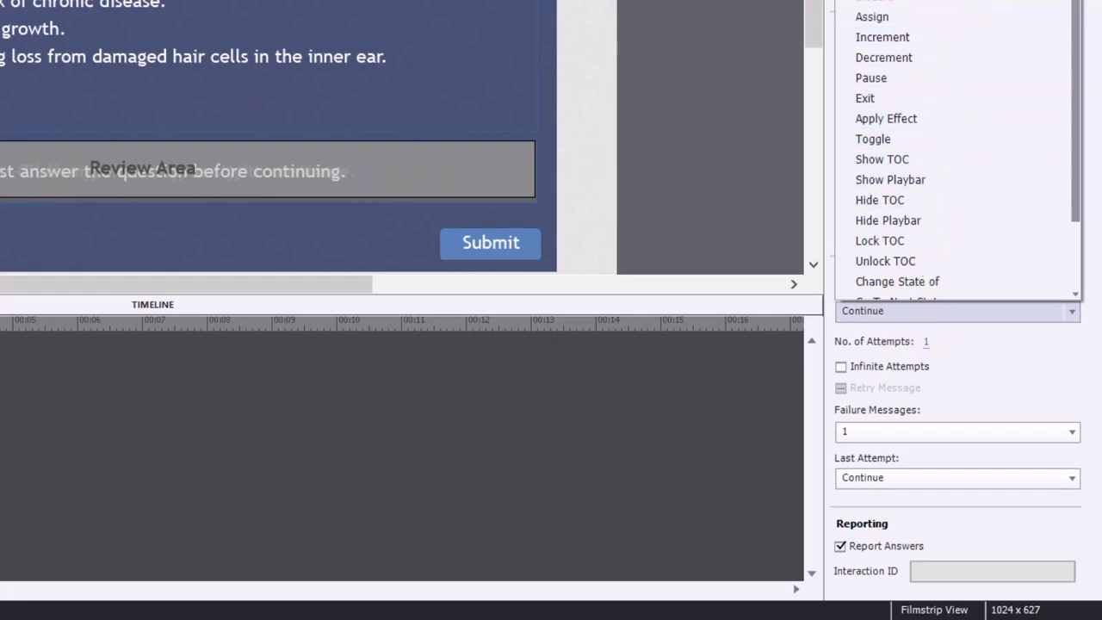
pyautogui.click(937, 344)
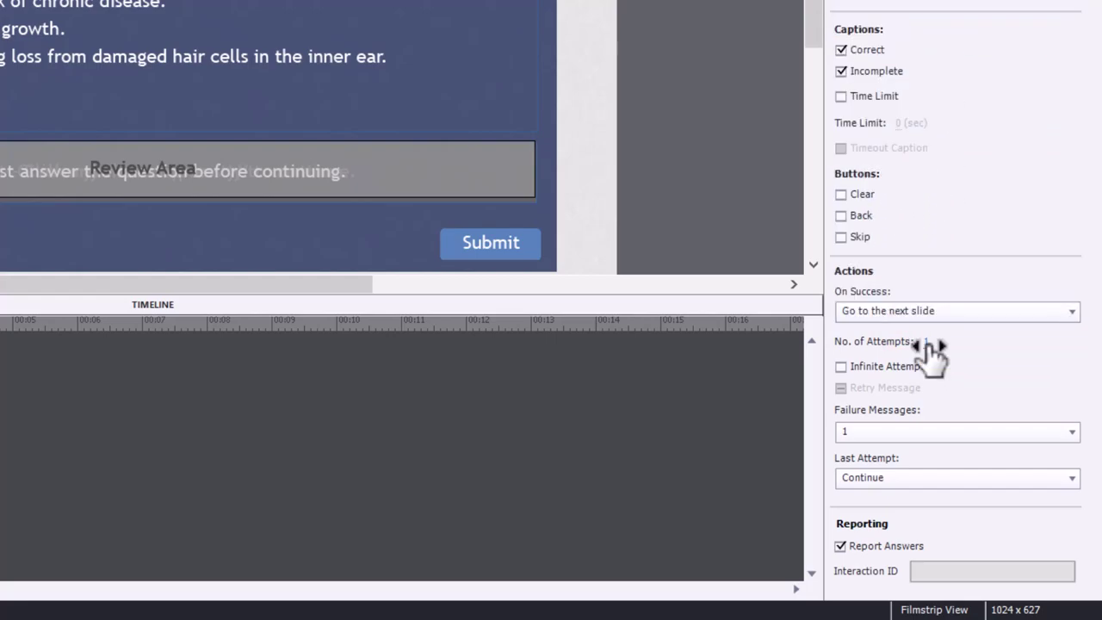
pyautogui.moveTo(927, 343); pyautogui.dragTo(987, 369)
pyautogui.click(841, 387)
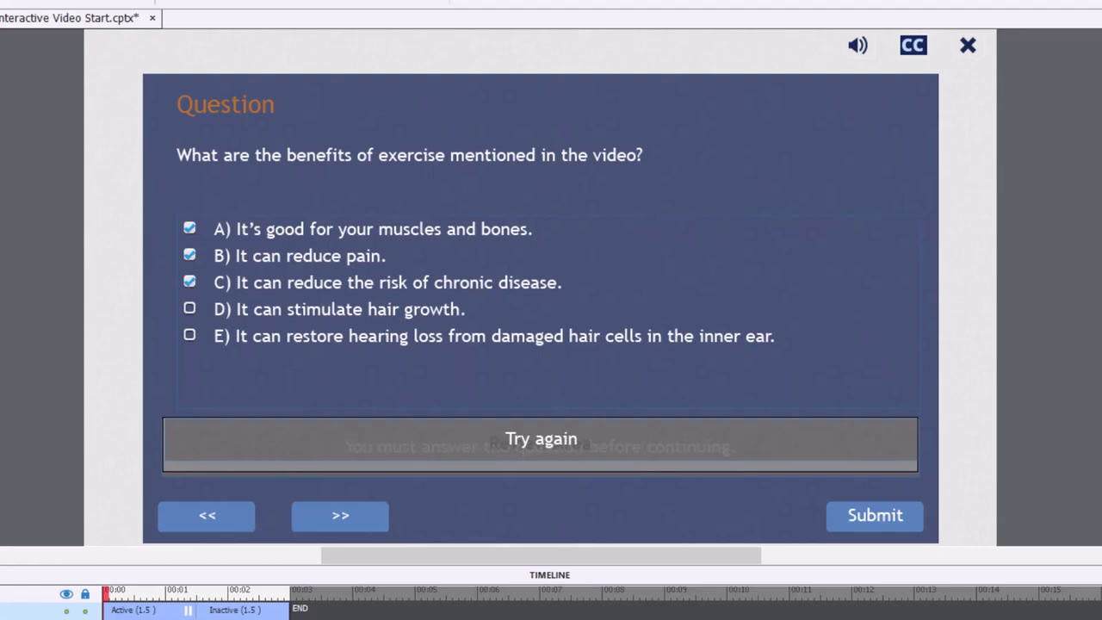
# Step: Separate slide 2's stacked Try again, must-answer and Incorrect captions
pyautogui.click(561, 435)
pyautogui.moveTo(588, 407); pyautogui.dragTo(732, 241)
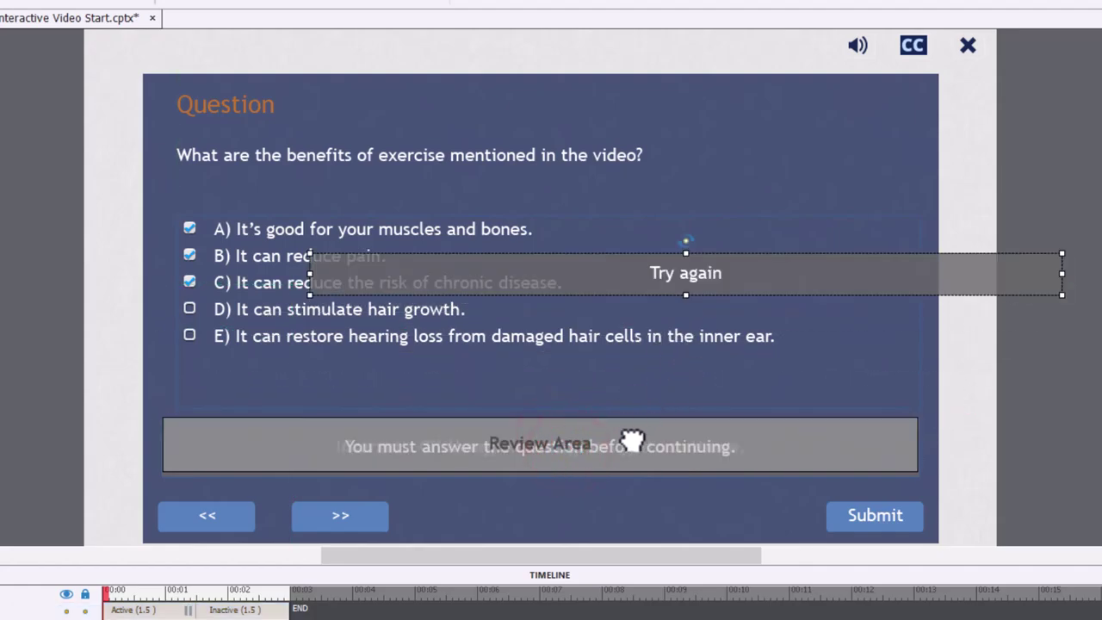
pyautogui.click(544, 446)
pyautogui.moveTo(555, 461); pyautogui.dragTo(794, 215)
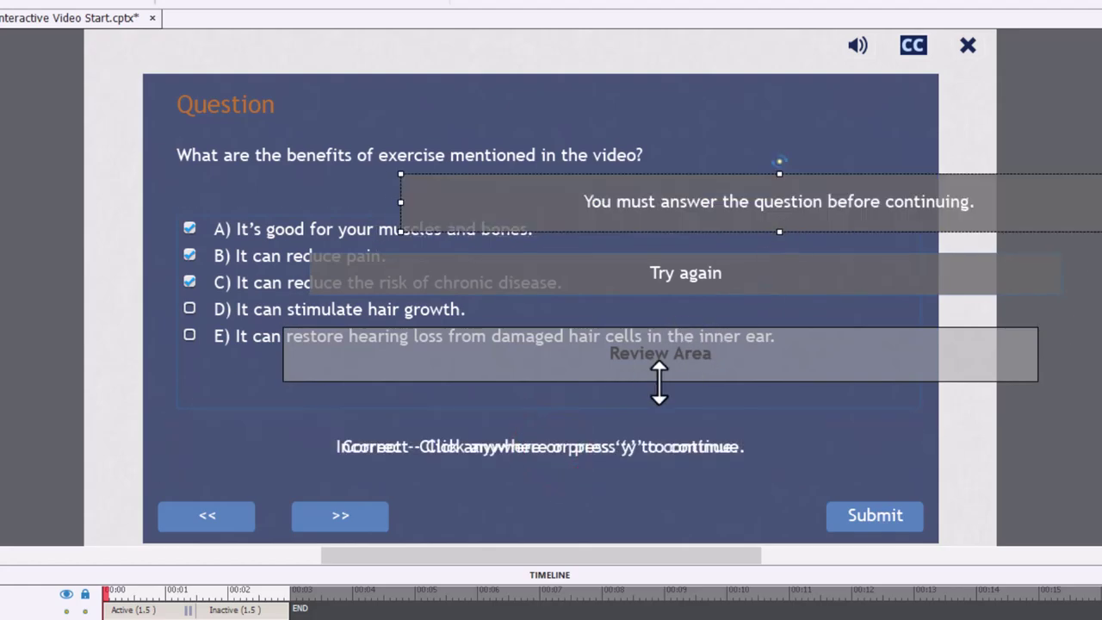
pyautogui.moveTo(564, 447); pyautogui.dragTo(680, 392)
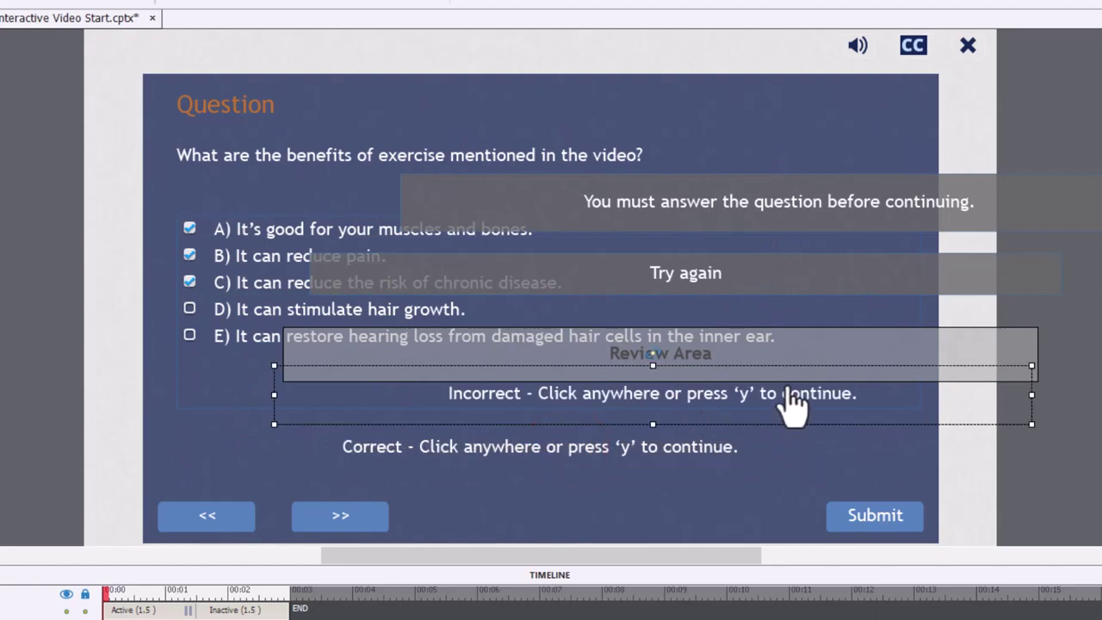
# Step: Change the Incorrect caption's ending from 'to continue' to 'to review'
pyautogui.doubleClick(785, 394)
pyautogui.moveTo(782, 392); pyautogui.dragTo(851, 389)
pyautogui.write('review')
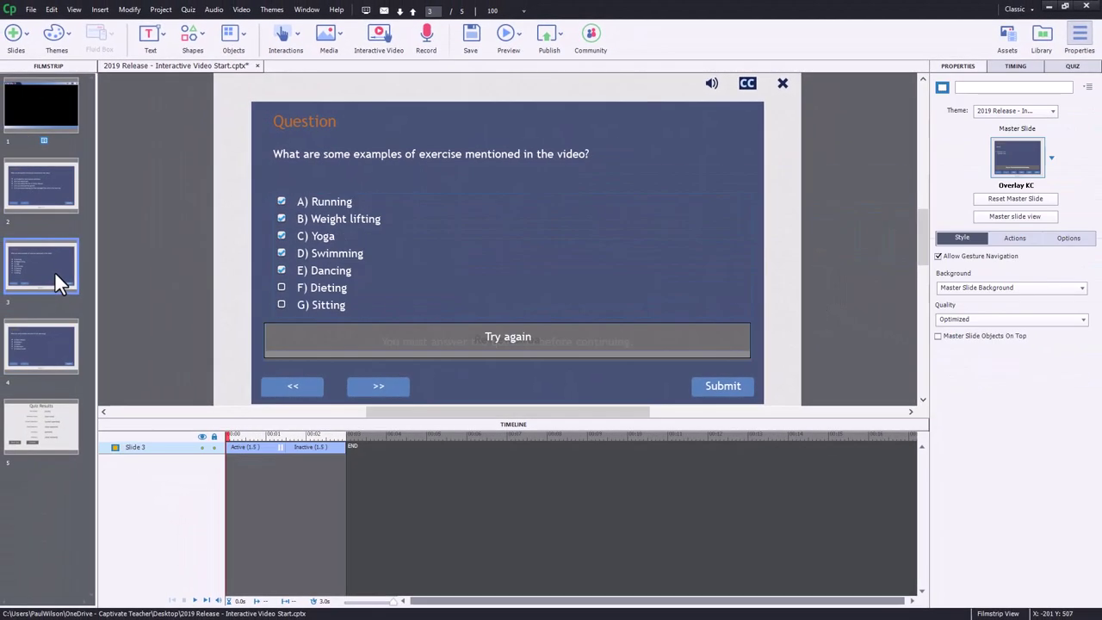
# Step: Pull apart the stacked feedback captions on slide 3
pyautogui.click(52, 280)
pyautogui.moveTo(467, 340); pyautogui.dragTo(609, 274)
pyautogui.moveTo(564, 342); pyautogui.dragTo(661, 300)
# Step: Pull apart the stacked feedback captions on slide 4
pyautogui.click(51, 346)
pyautogui.click(567, 343)
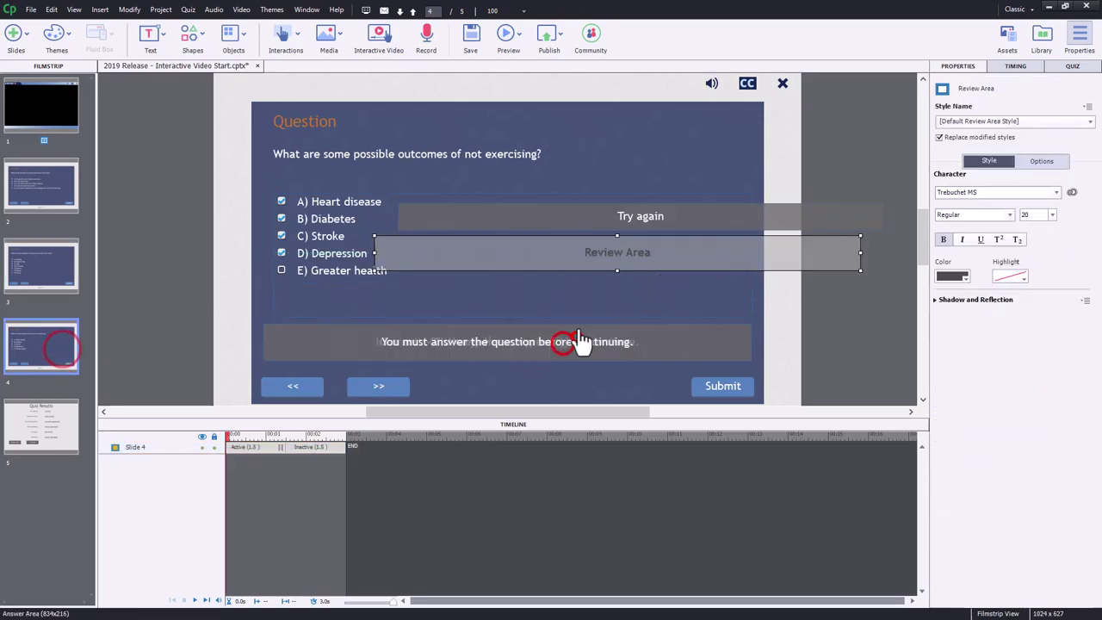
pyautogui.moveTo(572, 344); pyautogui.dragTo(667, 290)
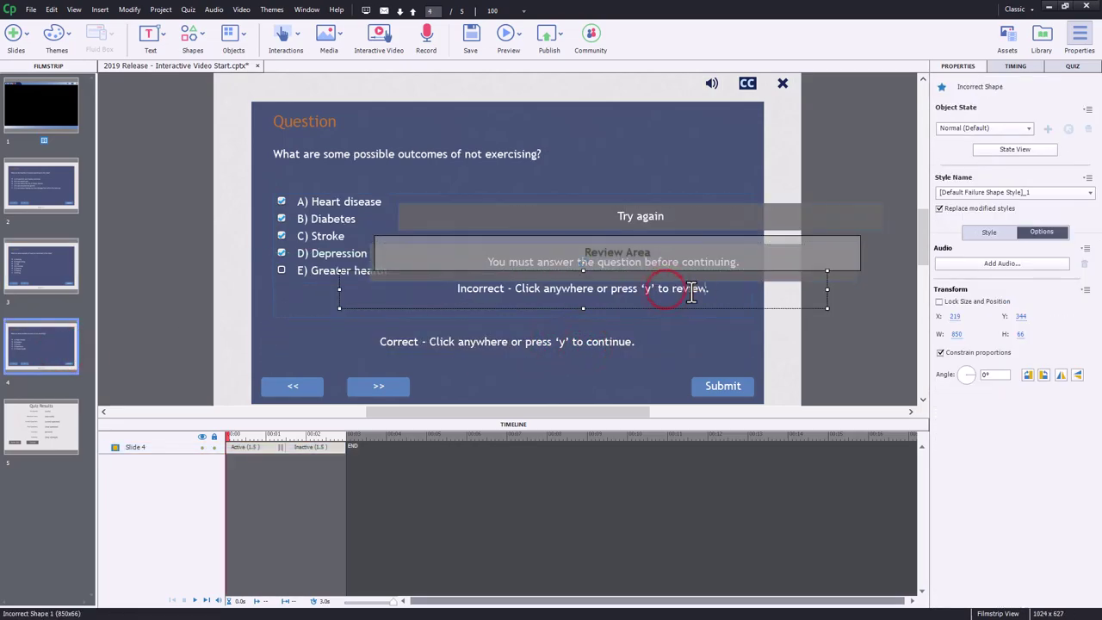
# Step: Reset the master slide on question slides 2–4
pyautogui.click(881, 336)
pyautogui.keyDown('shift'); pyautogui.click(45, 194); pyautogui.keyUp('shift')
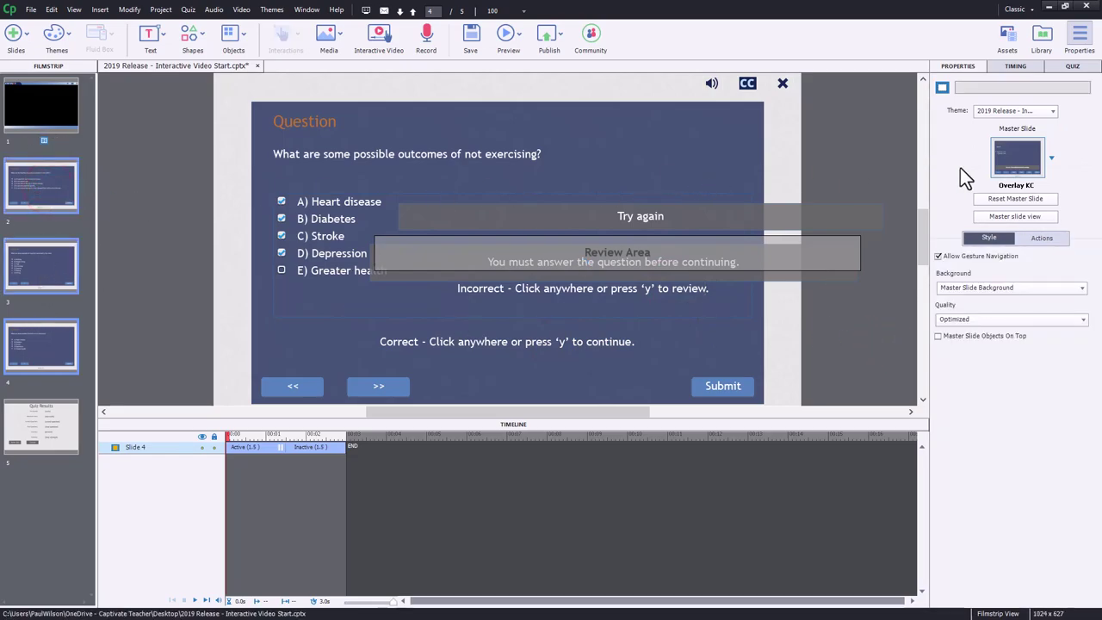
pyautogui.click(1015, 198)
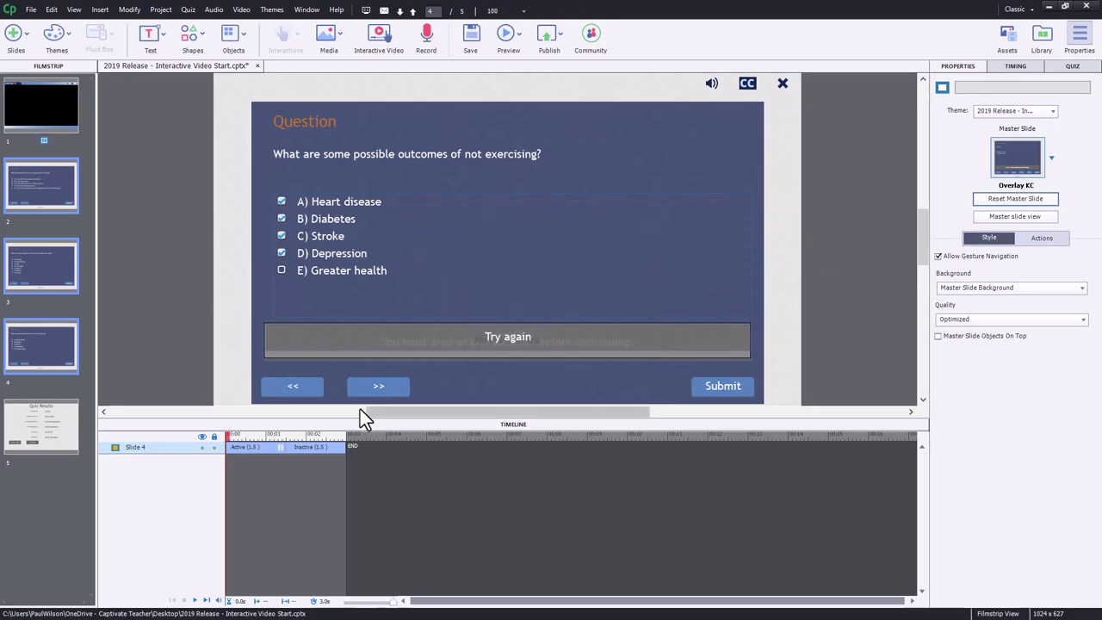
# Step: Make the last failed attempt jump to a bookmark, using Outcomes_of_Not_Exercising for slide 4
pyautogui.click(1072, 66)
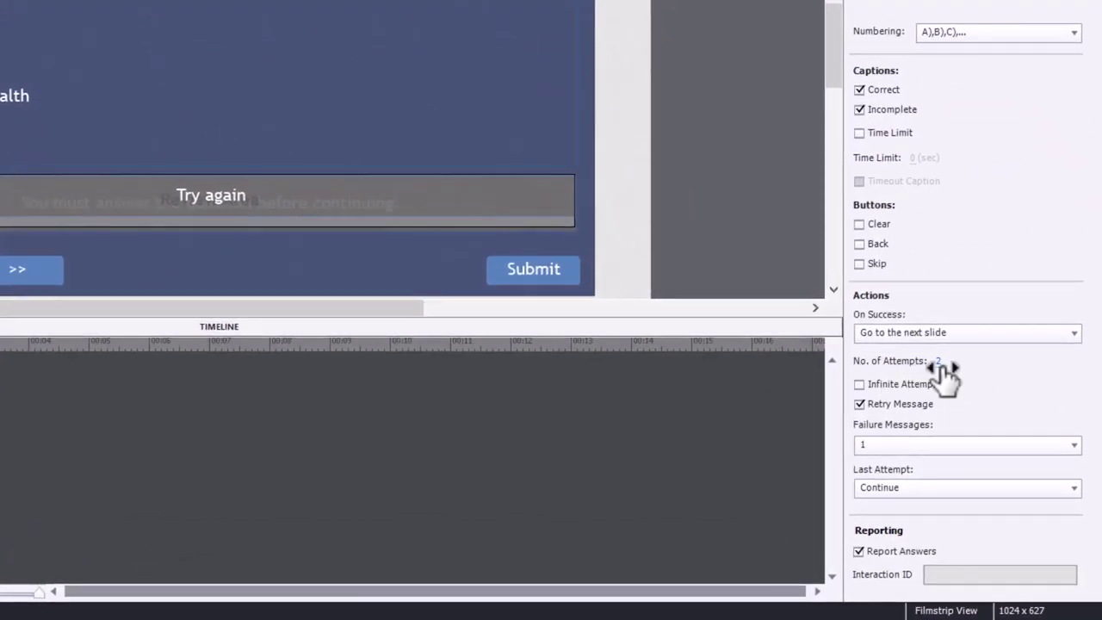
pyautogui.click(892, 488)
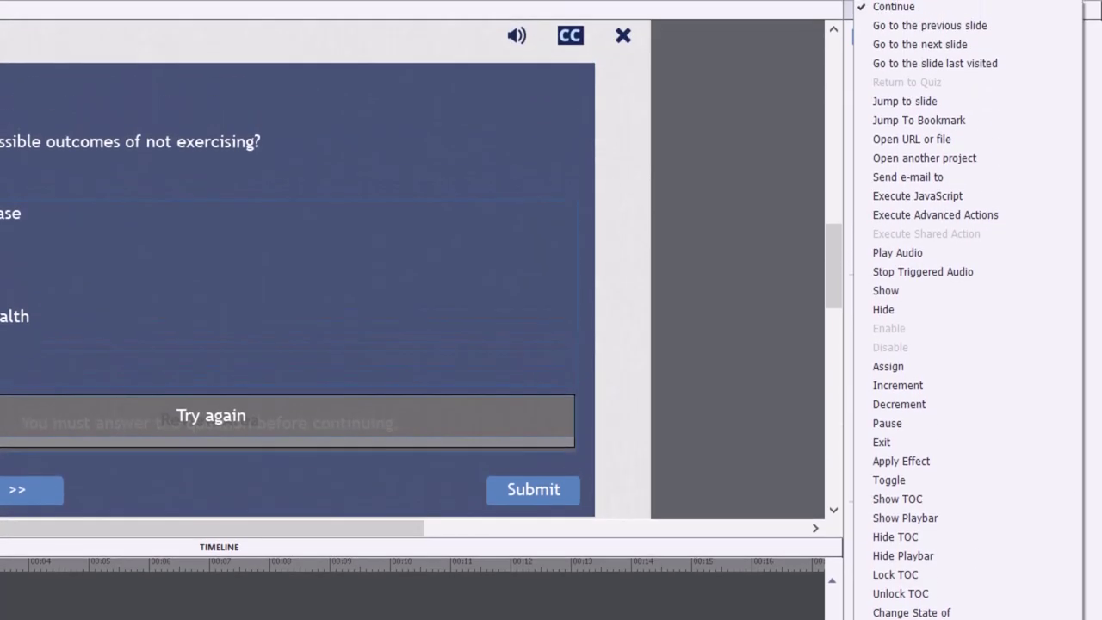
pyautogui.click(960, 124)
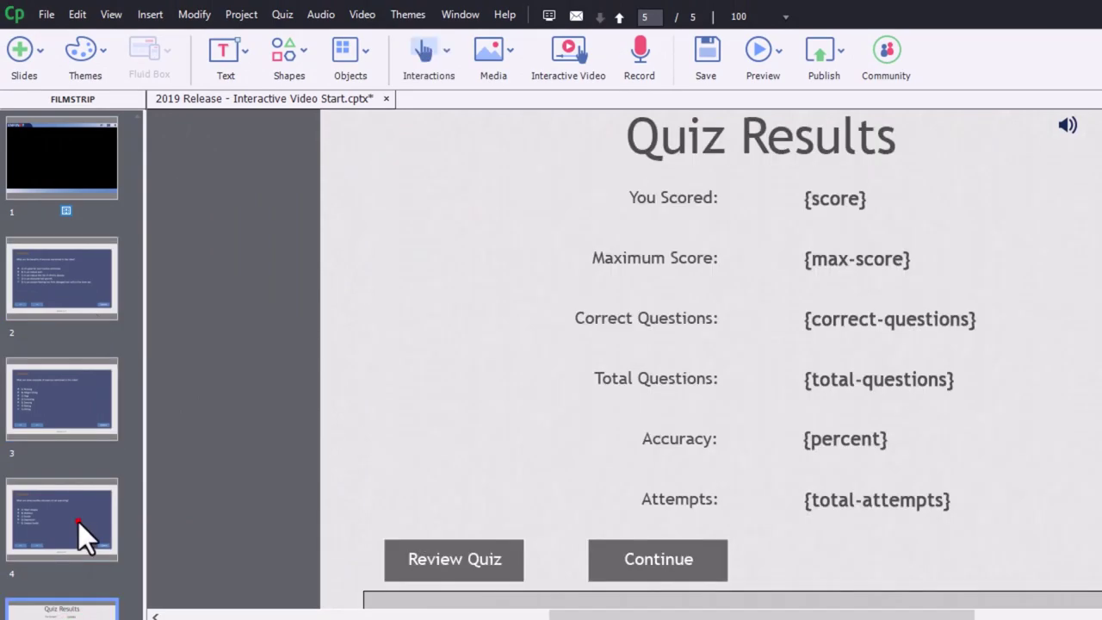
pyautogui.click(79, 525)
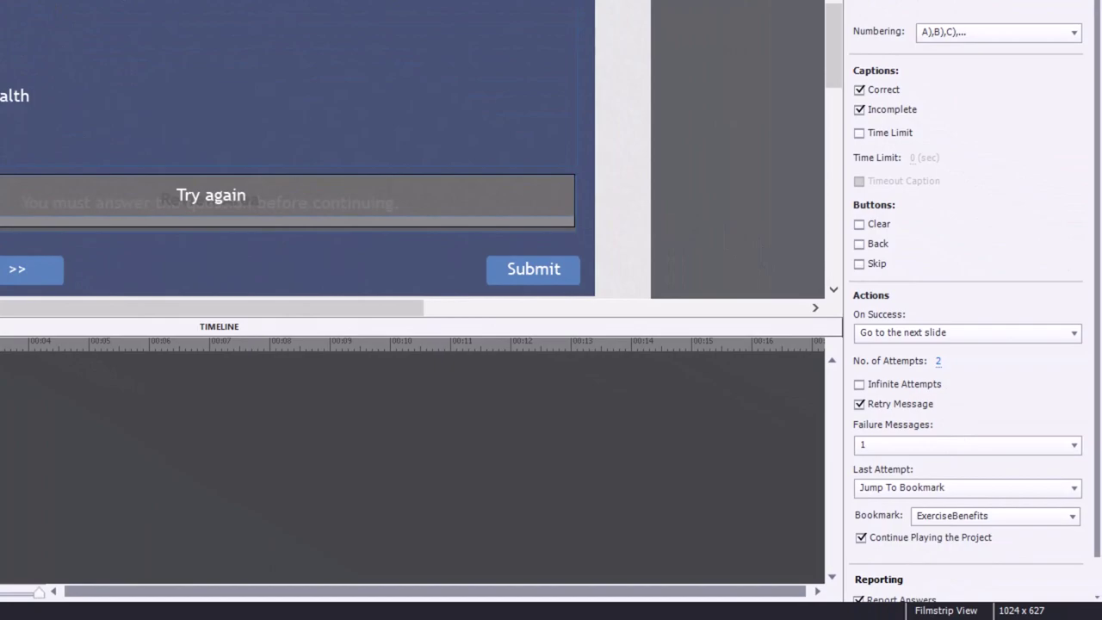
pyautogui.click(989, 516)
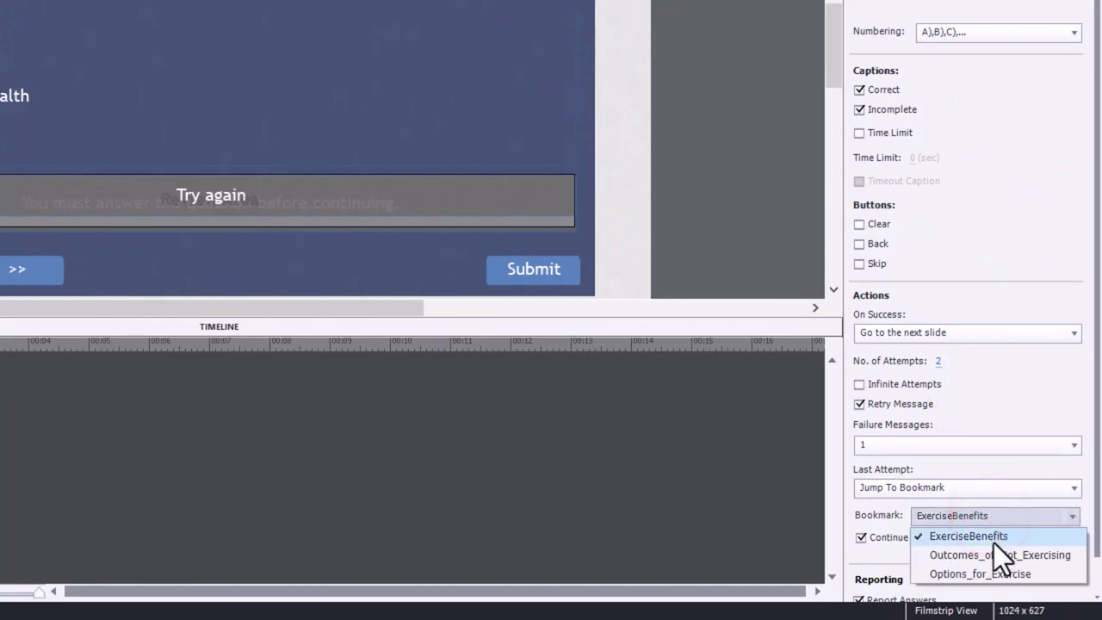
pyautogui.click(993, 552)
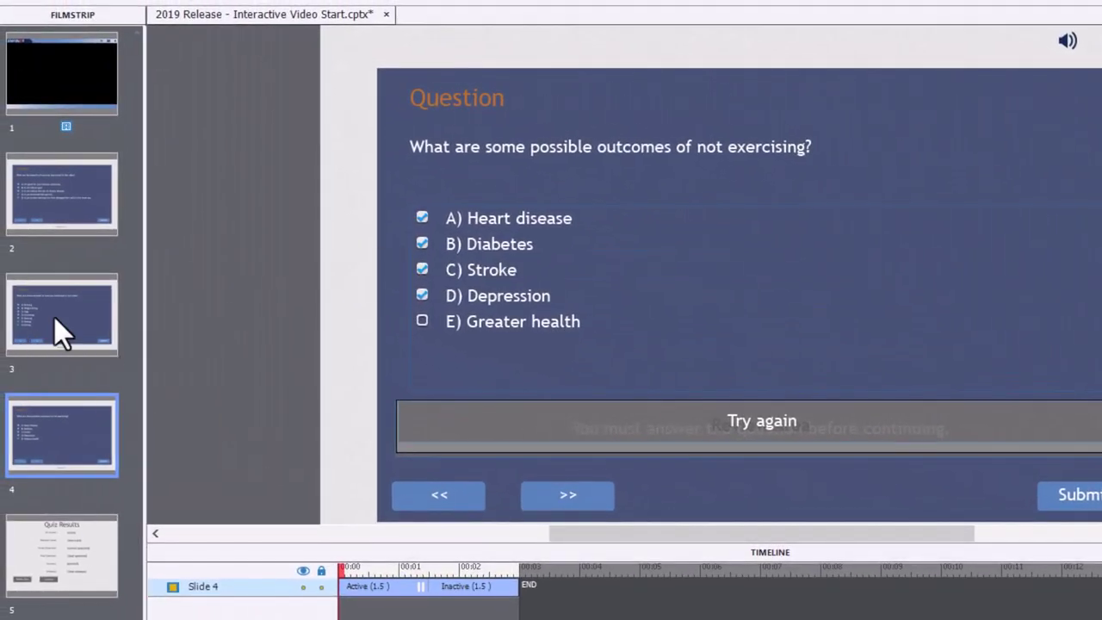
# Step: Set slide 3's last-attempt bookmark to Options_for_Exercise
pyautogui.click(54, 317)
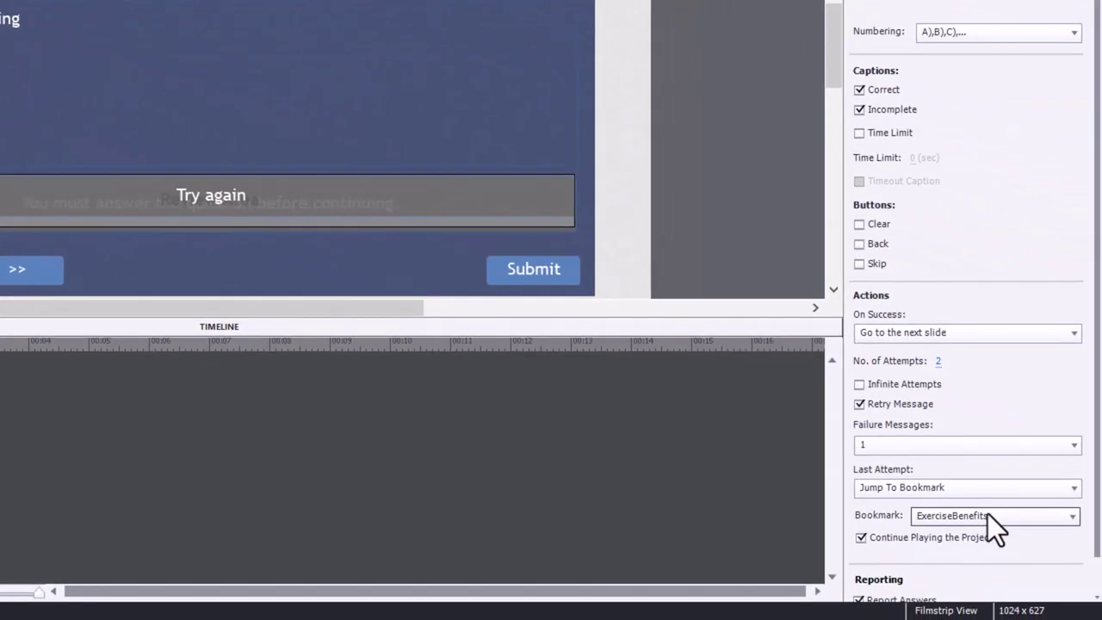
pyautogui.click(987, 514)
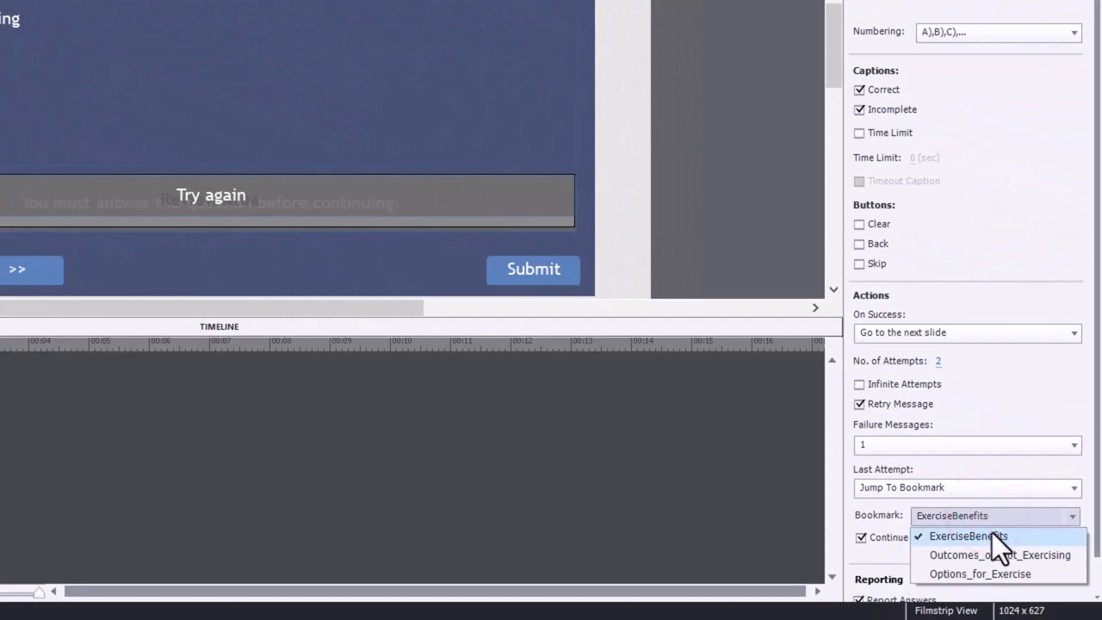
pyautogui.click(990, 573)
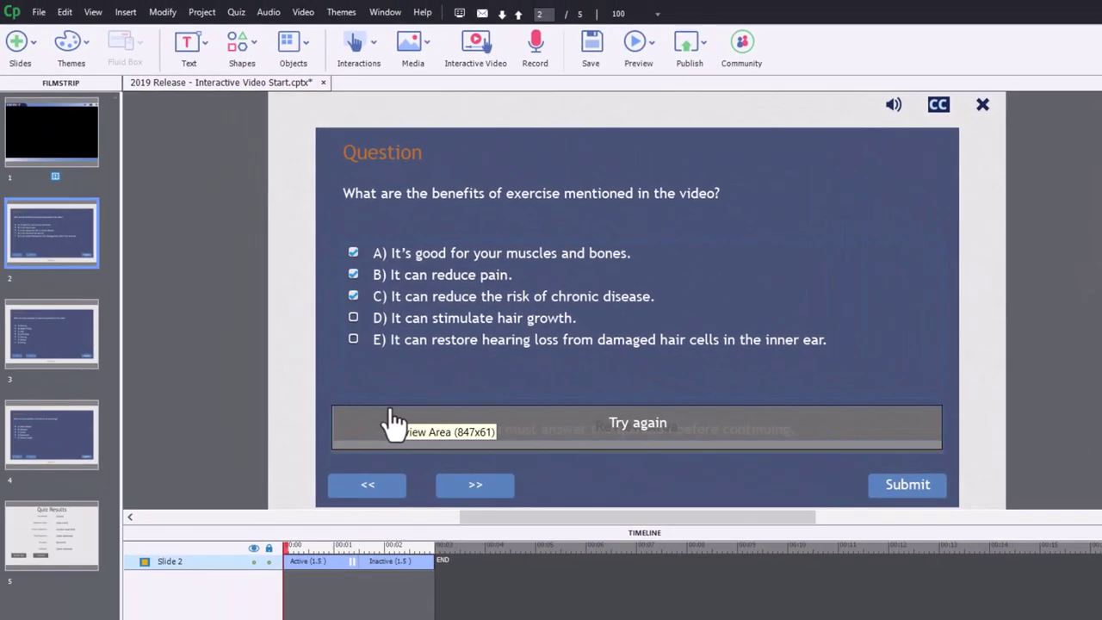
# Step: Draw a rectangle Smart Shape on the video slide's blue bar
pyautogui.click(62, 146)
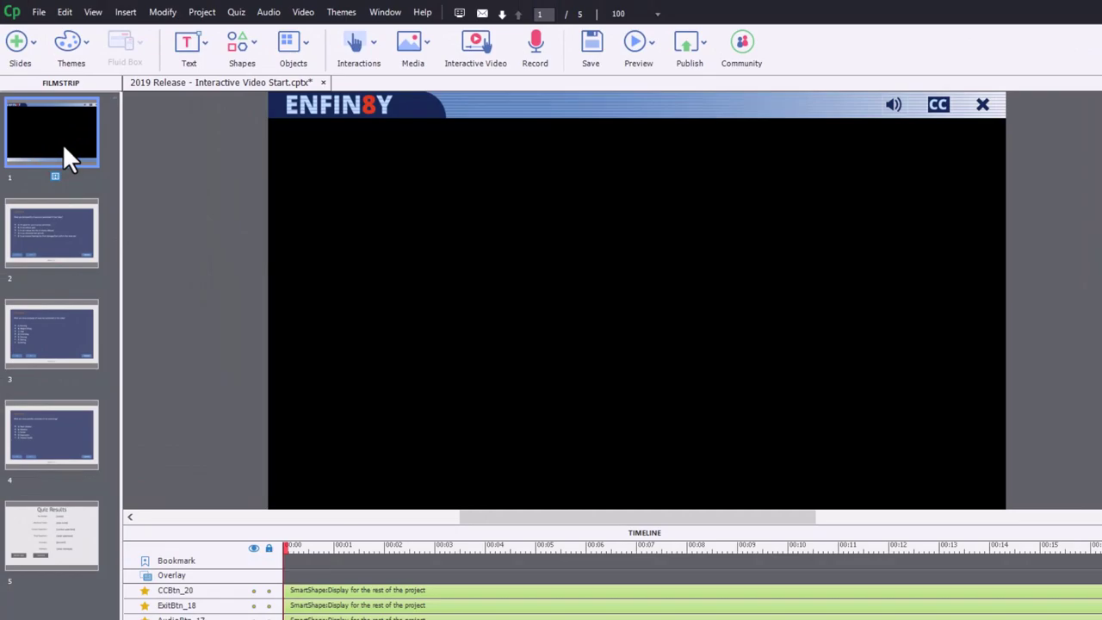
pyautogui.click(251, 49)
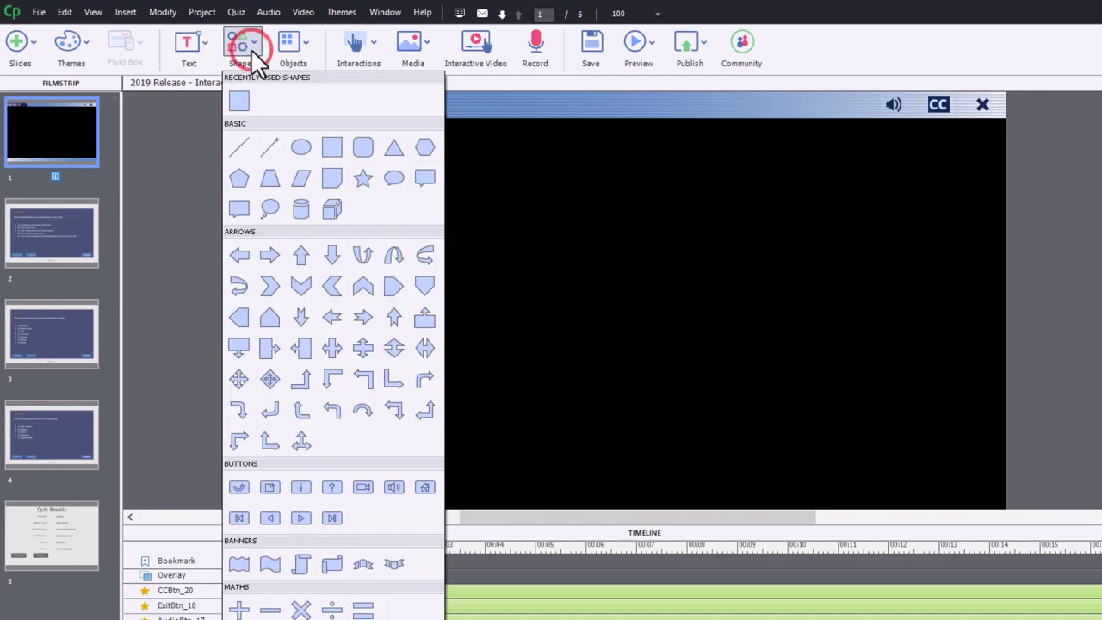
pyautogui.click(333, 148)
pyautogui.moveTo(573, 319); pyautogui.dragTo(677, 383)
pyautogui.scroll(-3, 872, 361)
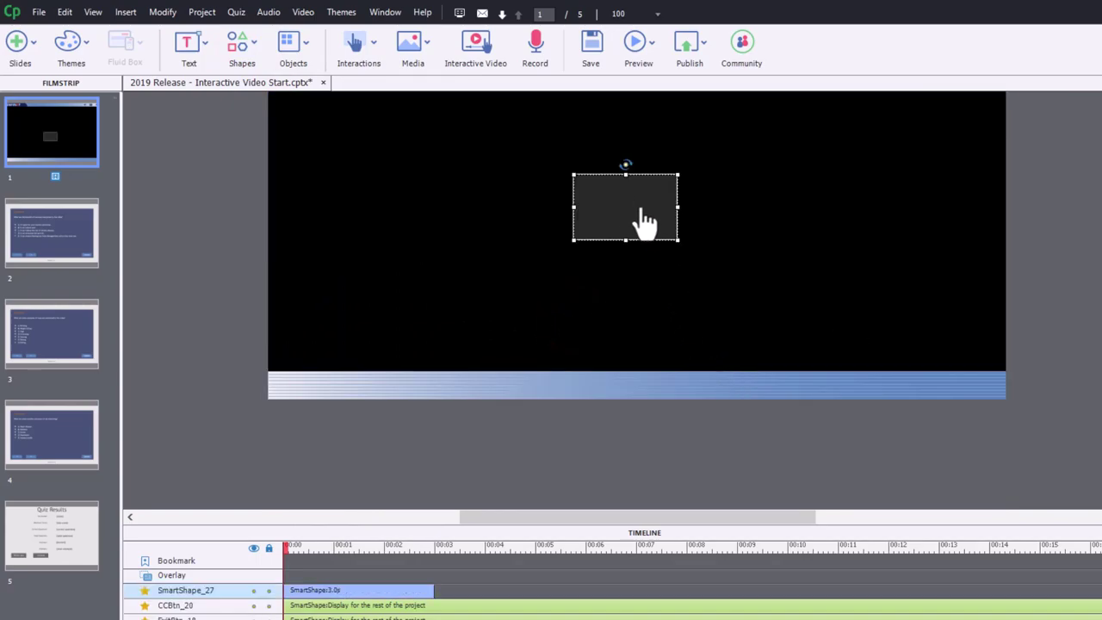
pyautogui.moveTo(640, 208); pyautogui.dragTo(647, 374)
pyautogui.moveTo(642, 334); pyautogui.dragTo(643, 374)
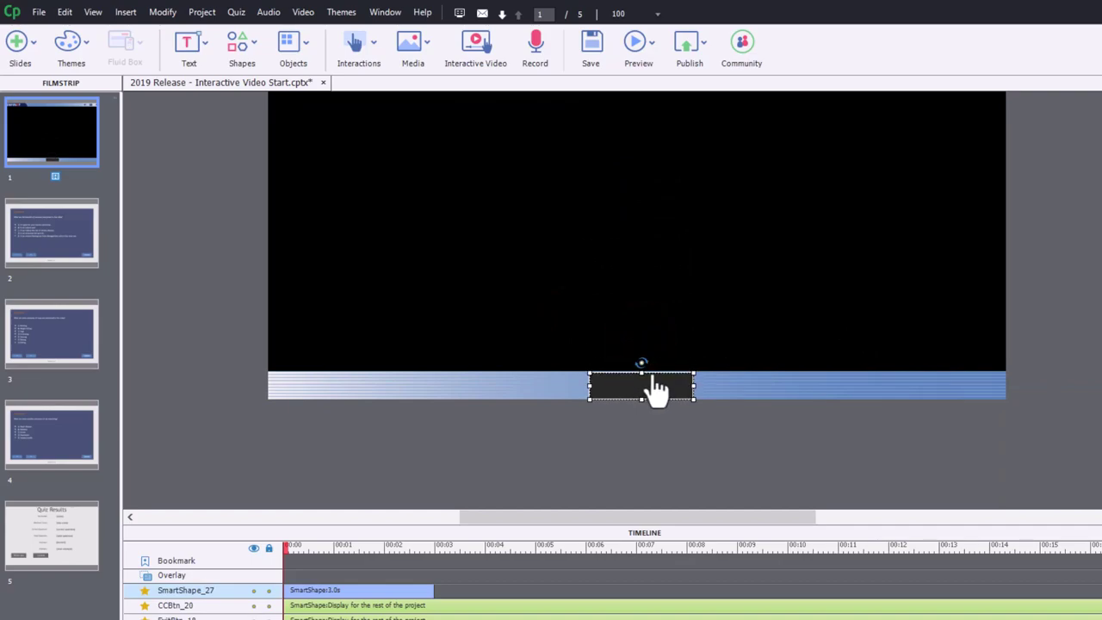
# Step: Center the rectangle horizontally, extend it to the slide's end, and label it 'Return to Quiz'
pyautogui.click(384, 12)
pyautogui.click(384, 12)
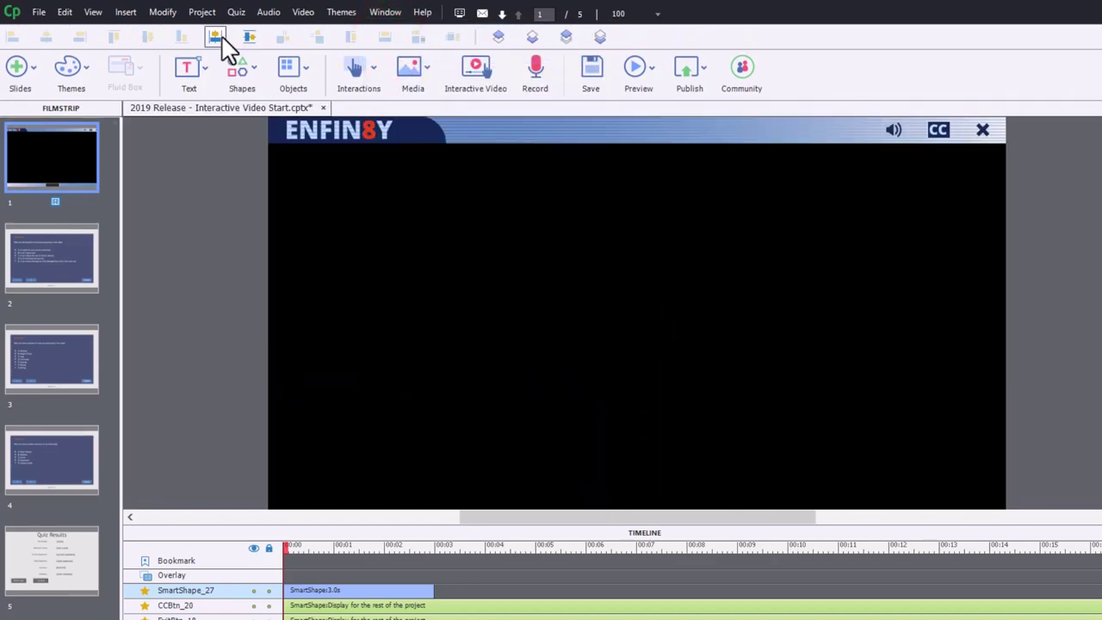
pyautogui.click(216, 37)
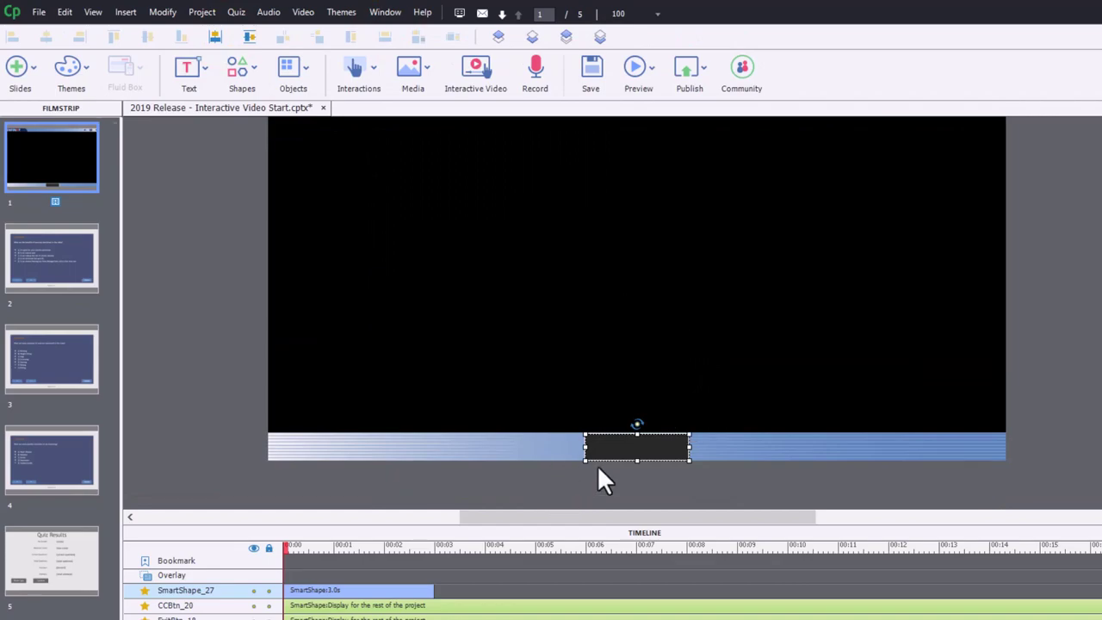
pyautogui.hotkey('ctrl', 'e')
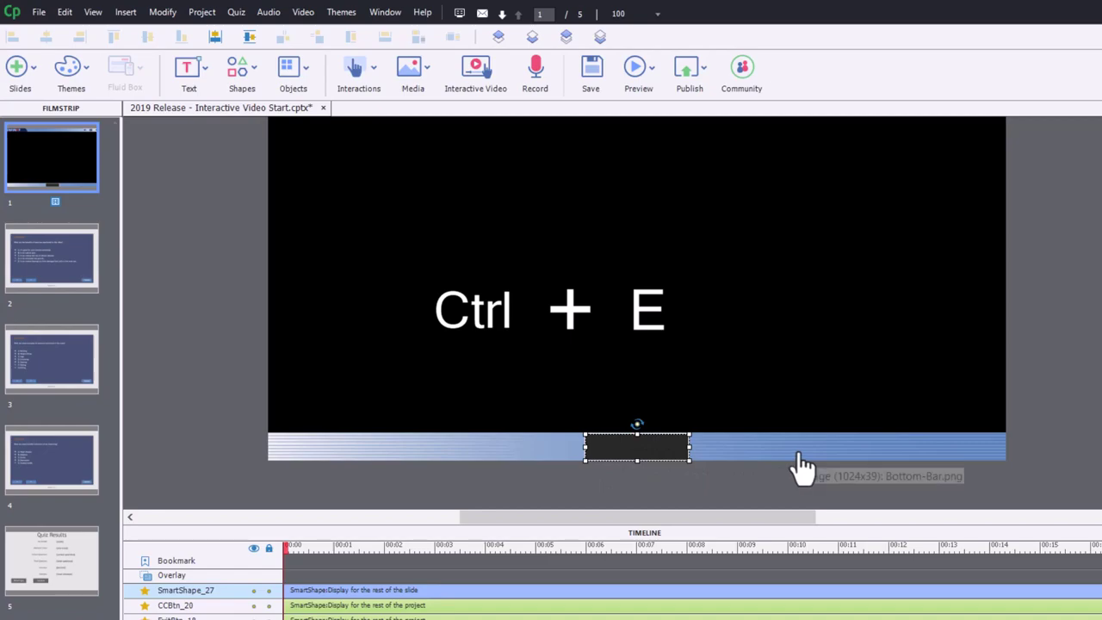
pyautogui.click(641, 447)
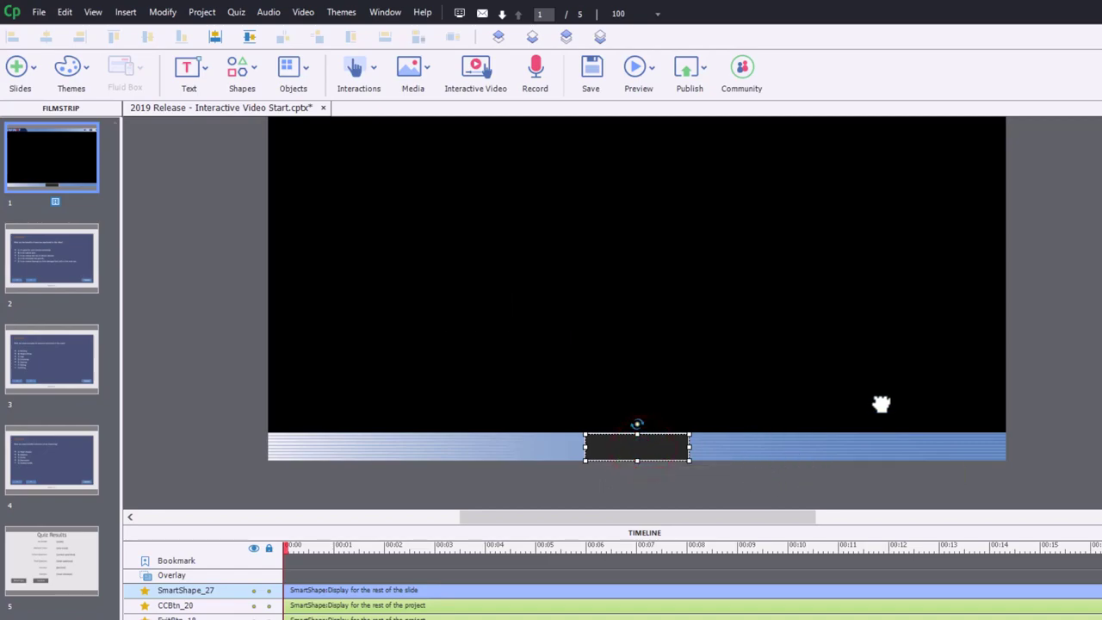
pyautogui.write('Return to Quiz')
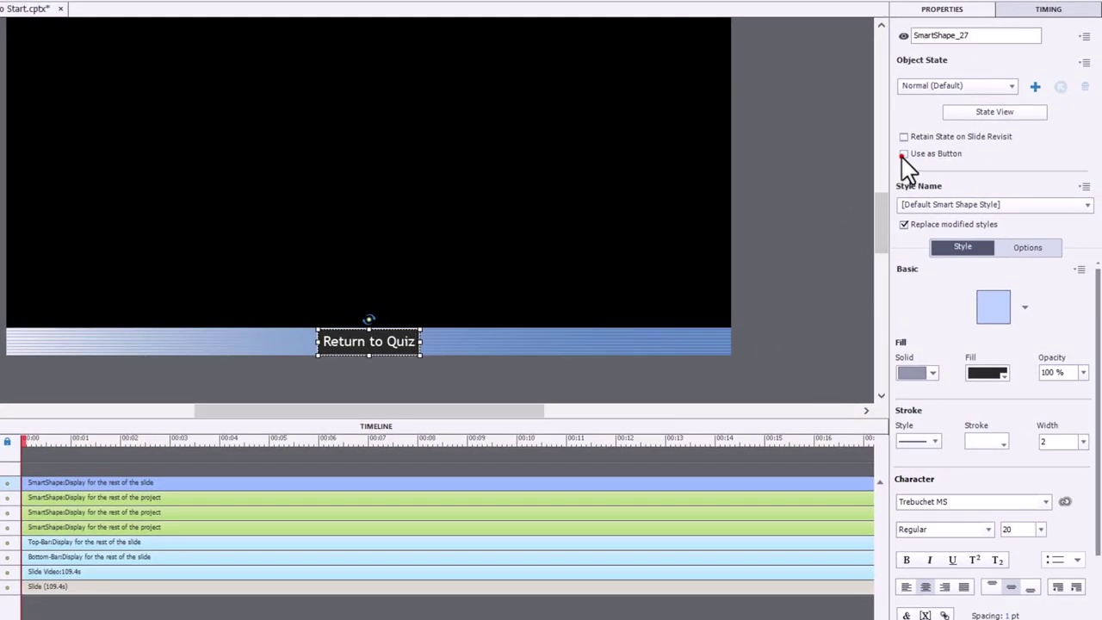
# Step: Use the shape as a button running Return to Quiz, without hand cursor or click sound
pyautogui.click(902, 155)
pyautogui.click(1011, 247)
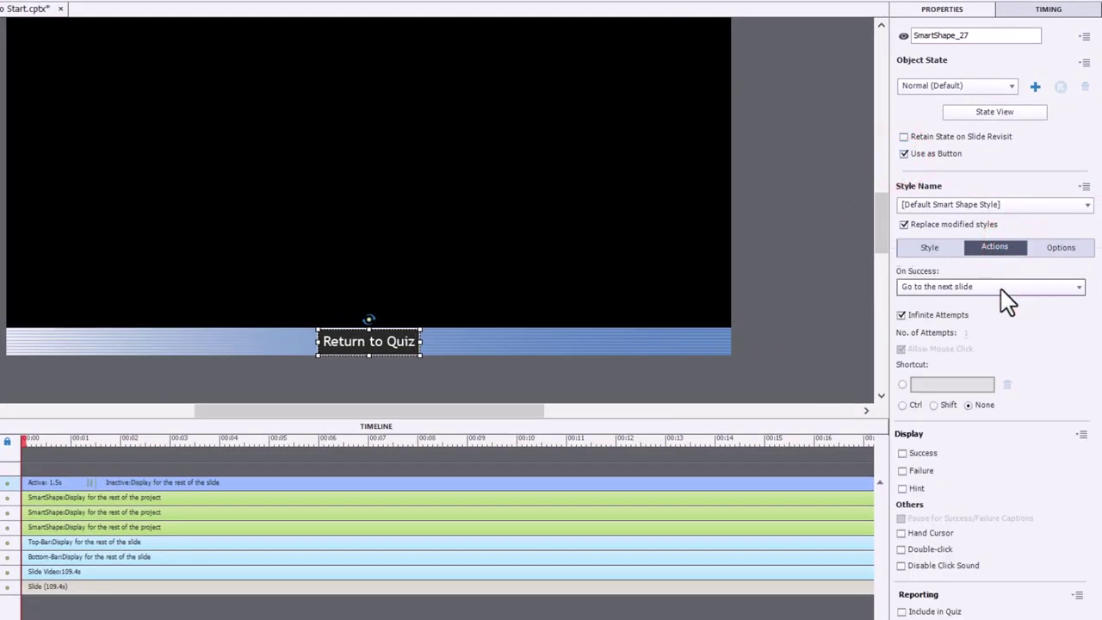
pyautogui.click(994, 288)
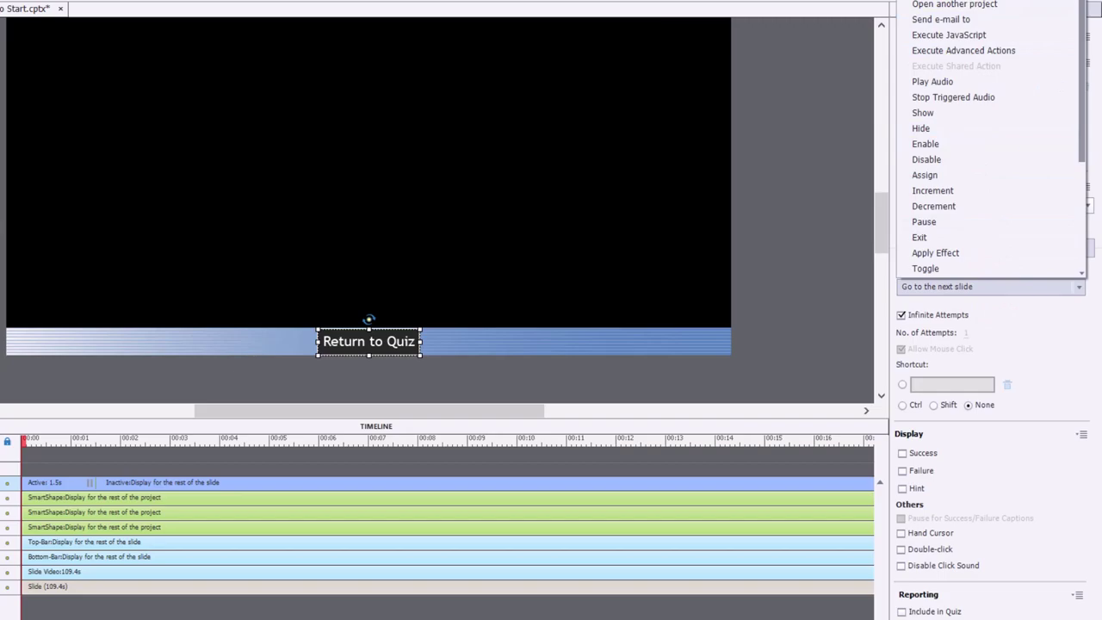
pyautogui.click(990, 286)
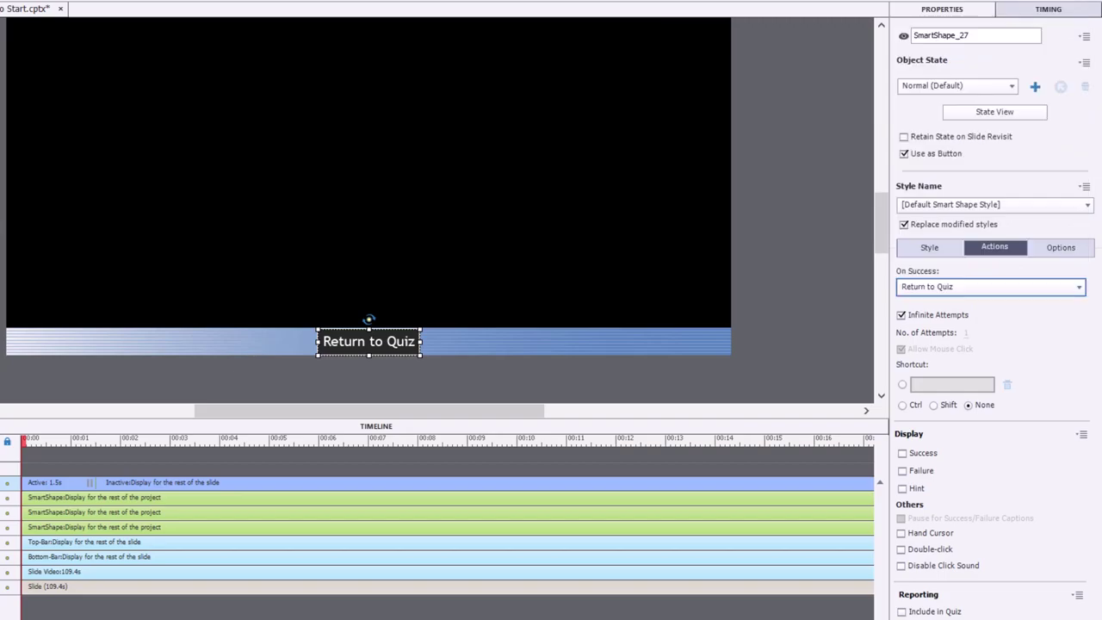
pyautogui.click(932, 533)
pyautogui.click(947, 565)
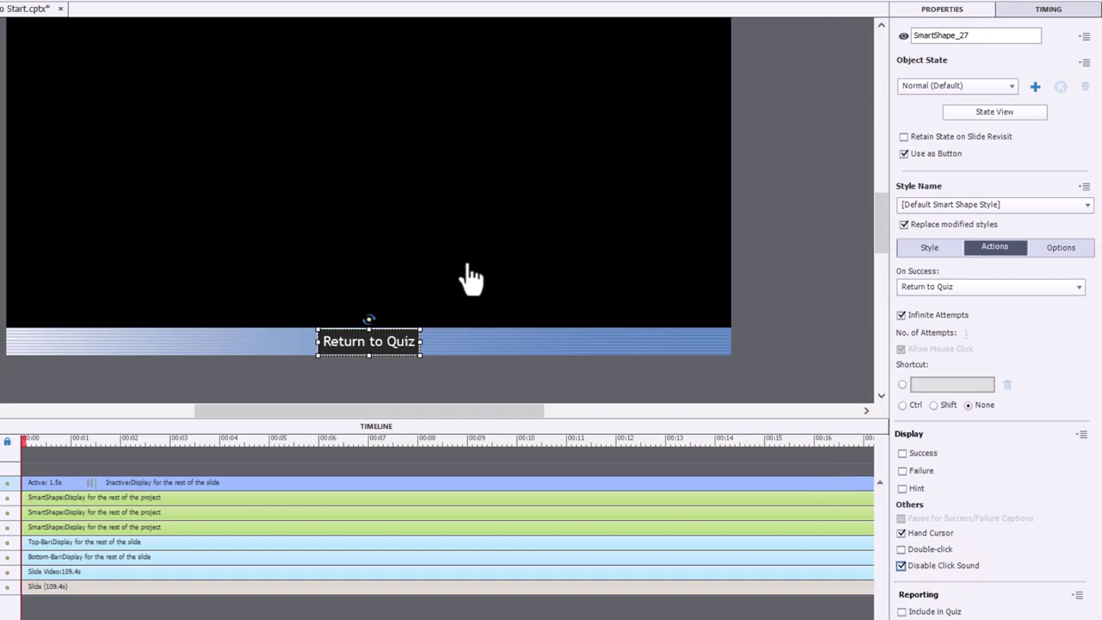
# Step: Name the shape return_to_quiz_button, make it invisible in output, then return to slide 2
pyautogui.doubleClick(983, 35)
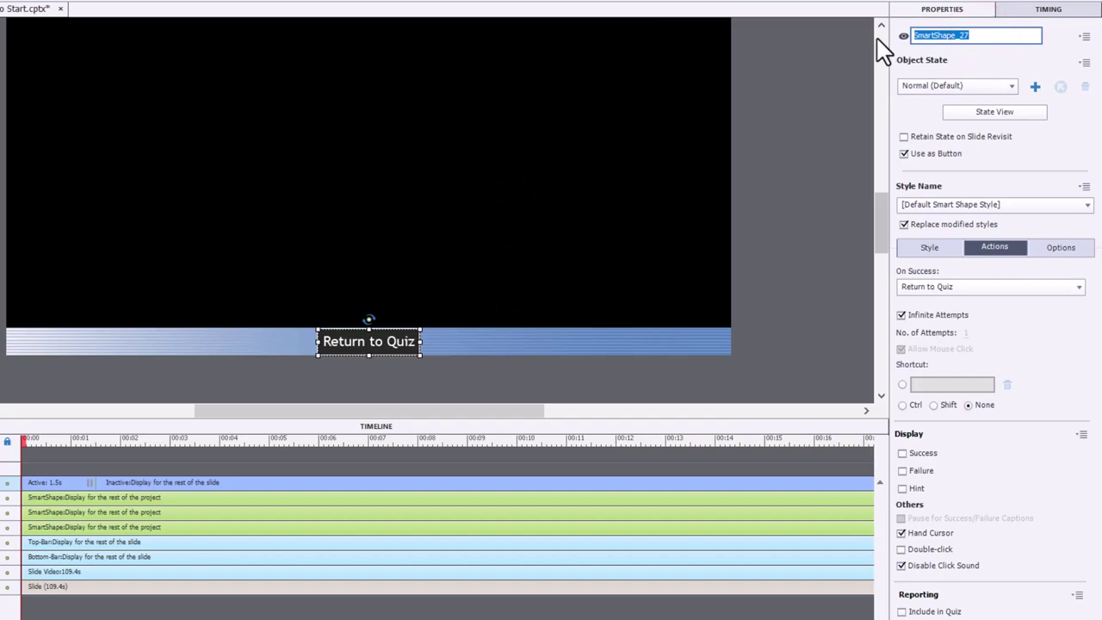
pyautogui.write('return to quiz button')
pyautogui.press('Return')
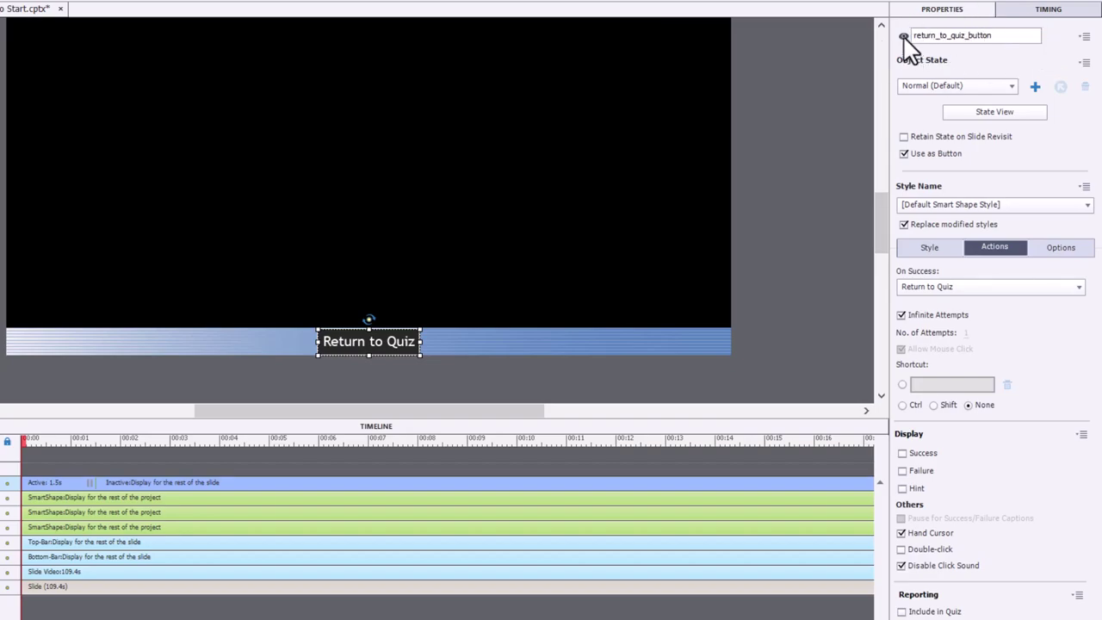
pyautogui.click(903, 37)
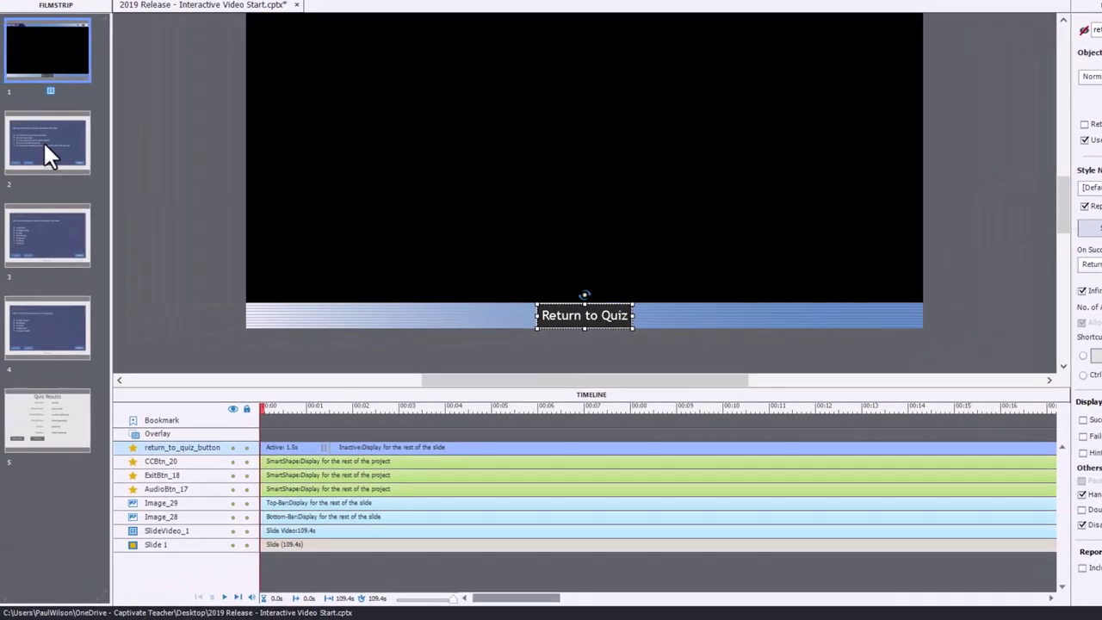
pyautogui.click(2, 146)
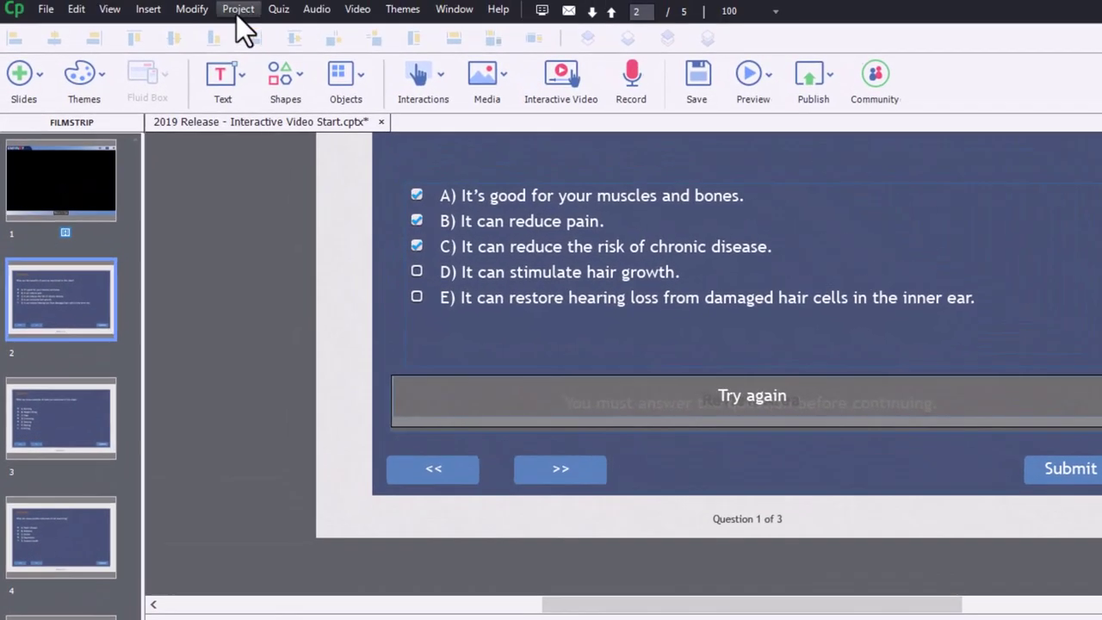
# Step: Create and save an advanced action RTQ whose single step shows return_to_quiz_button
pyautogui.click(184, 0)
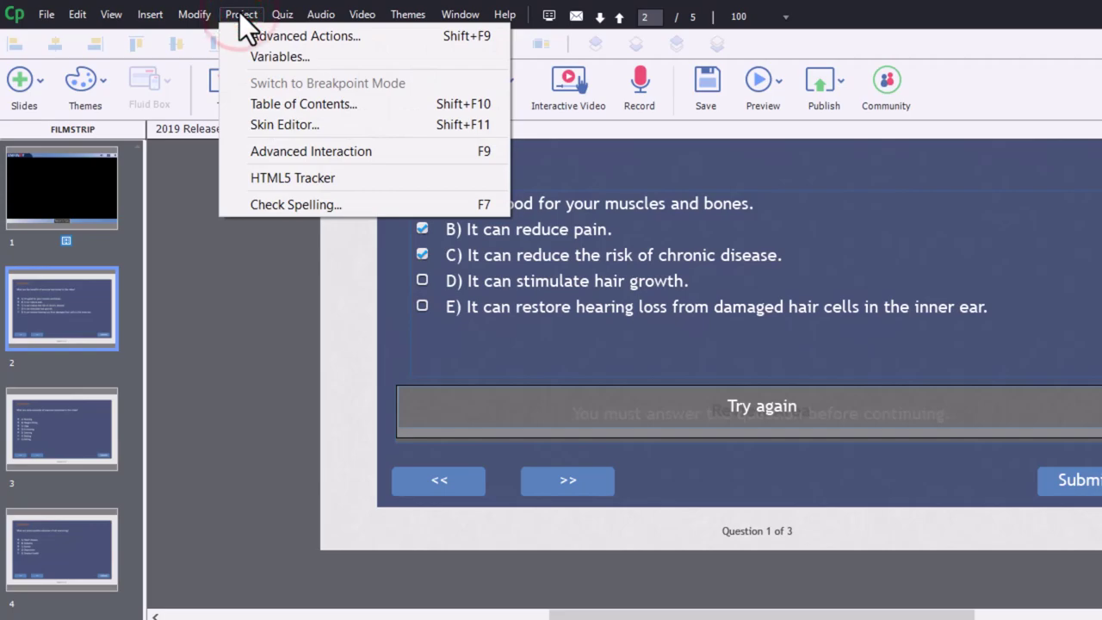
pyautogui.click(241, 34)
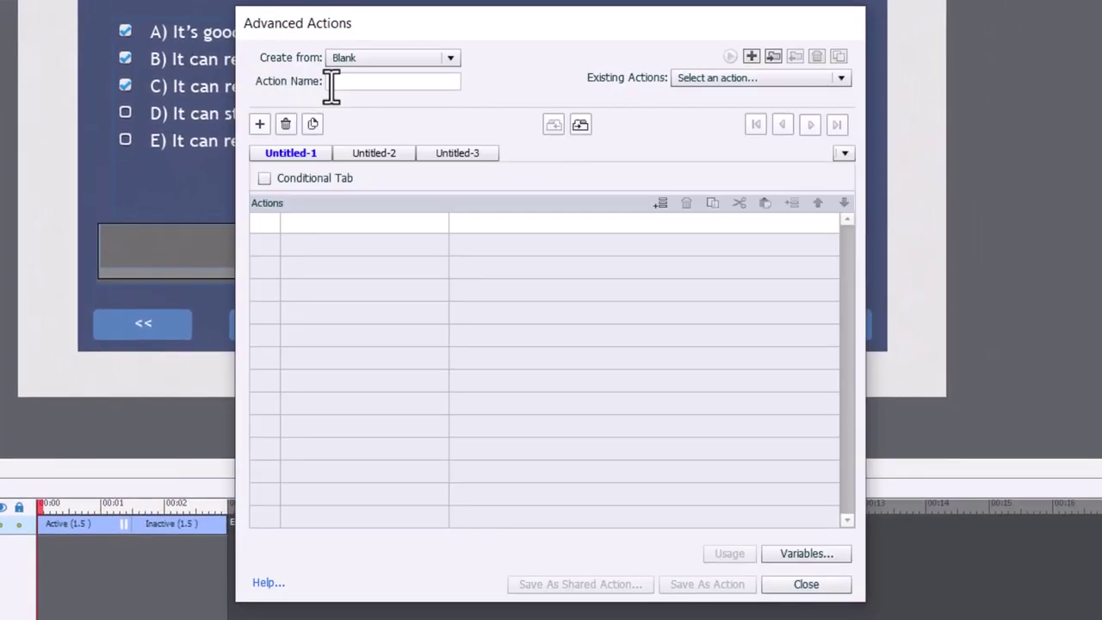
pyautogui.click(345, 81)
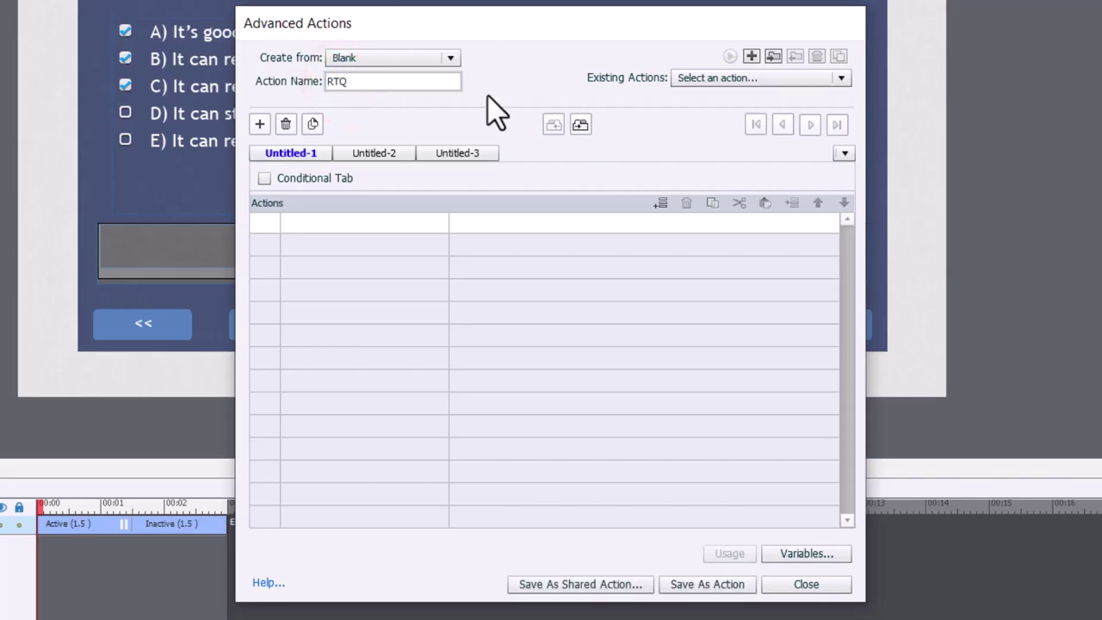
pyautogui.click(323, 222)
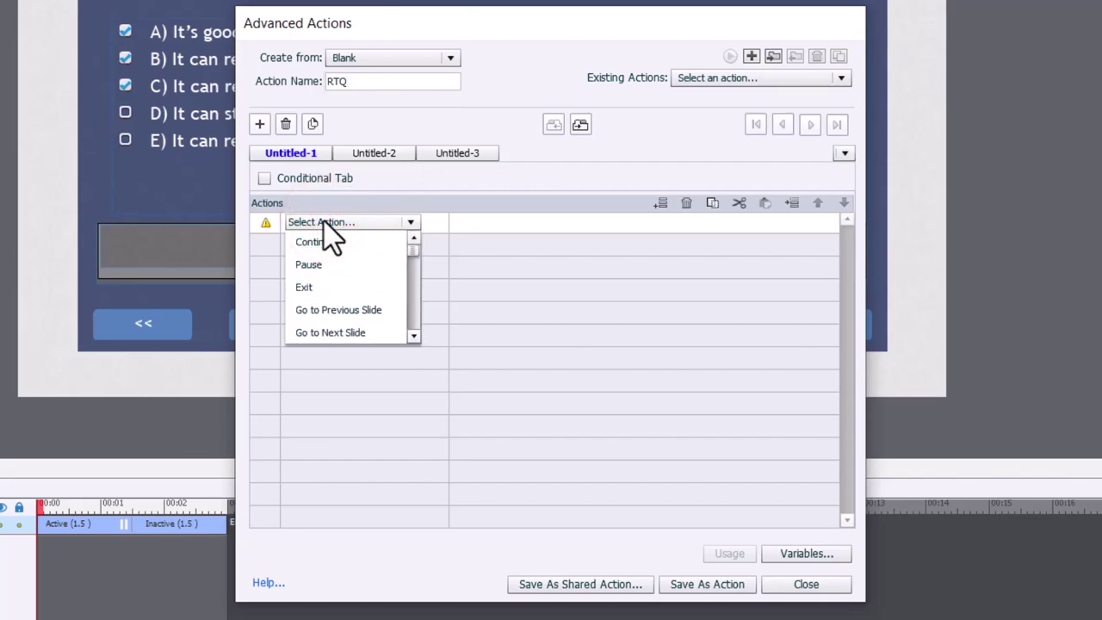
pyautogui.press('s')
pyautogui.press('s')
pyautogui.click(318, 264)
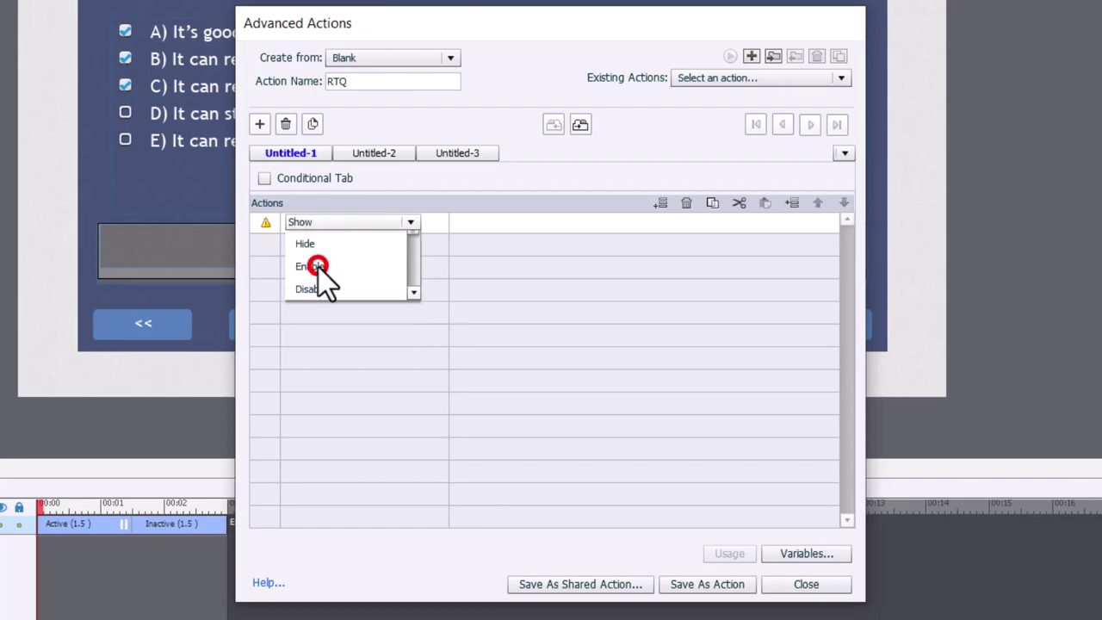
pyautogui.write('quiz')
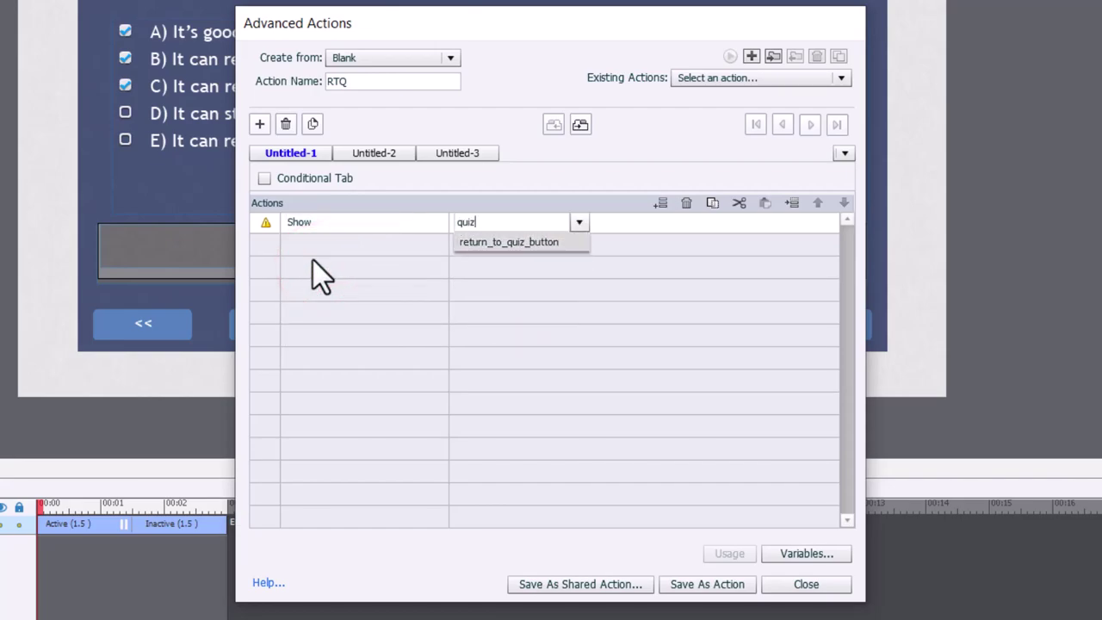
pyautogui.press('Return')
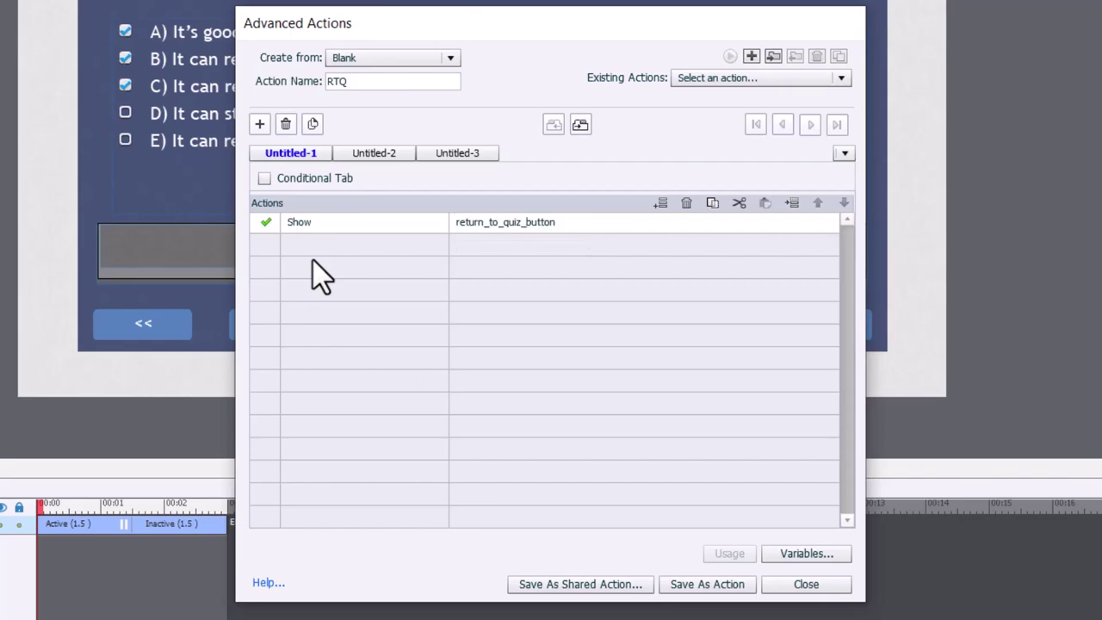
pyautogui.click(730, 586)
# Step: Set slide 2's On Enter action to Execute Advanced Actions with the RTQ script
pyautogui.click(607, 343)
pyautogui.click(825, 589)
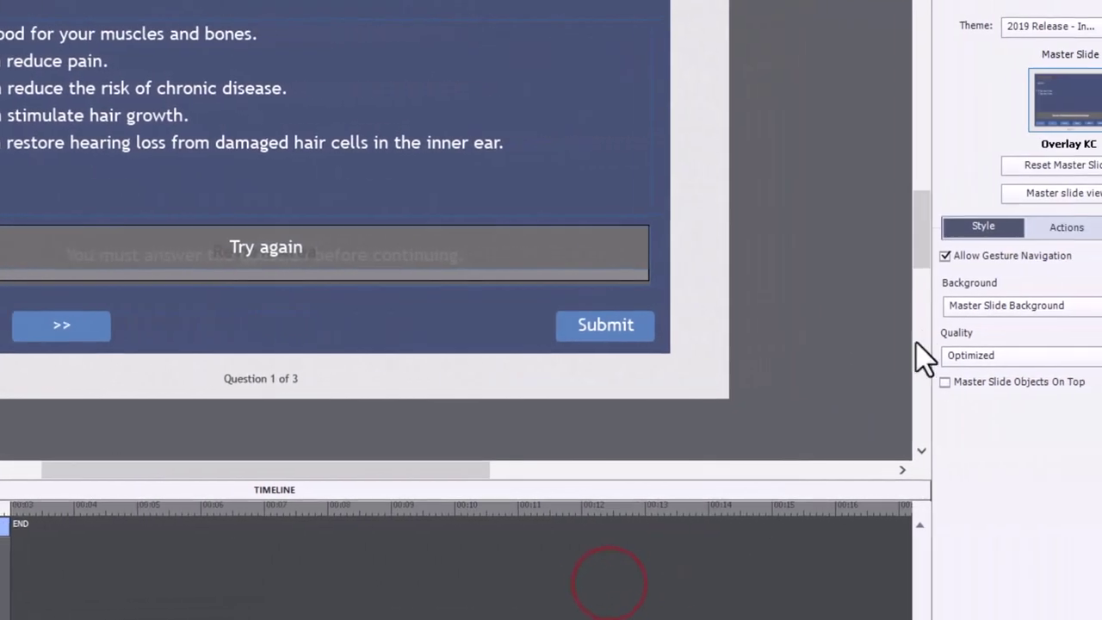
pyautogui.click(961, 232)
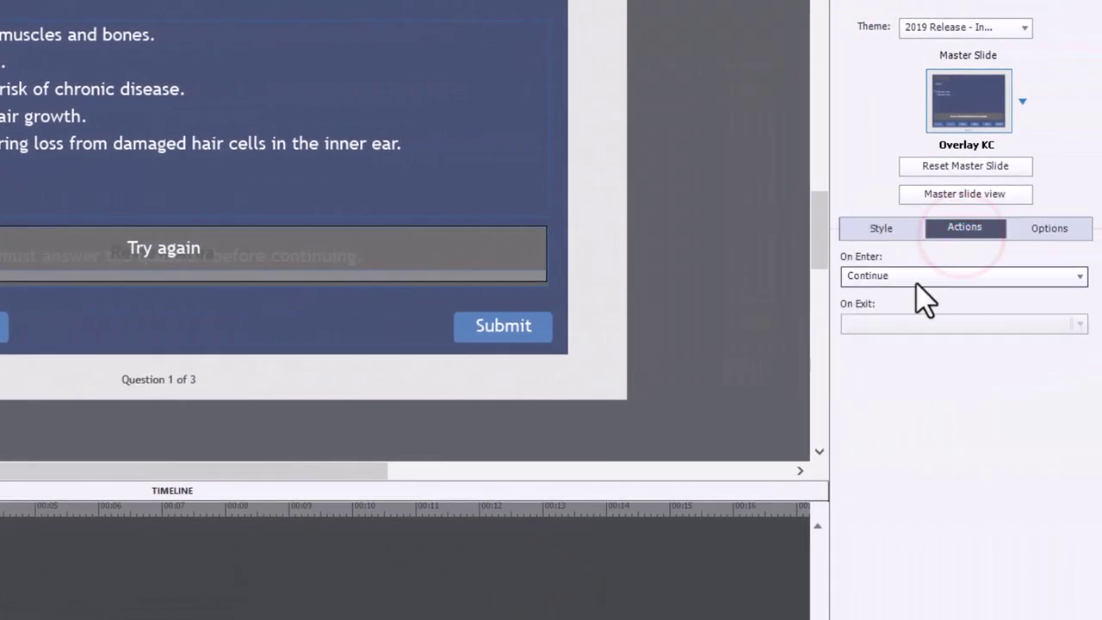
pyautogui.click(917, 279)
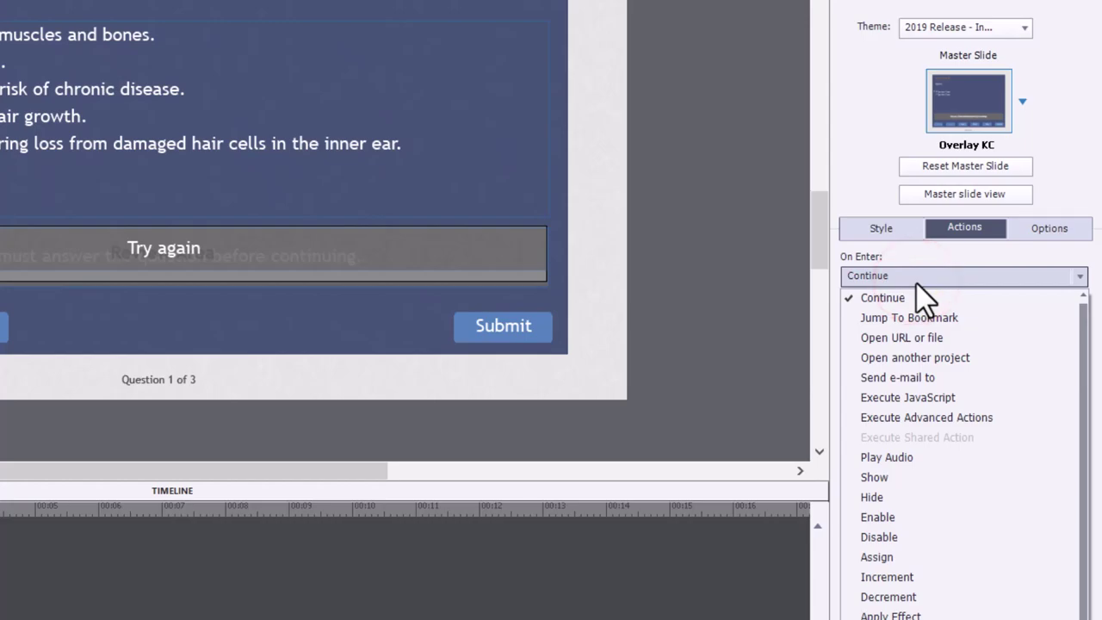
pyautogui.click(919, 417)
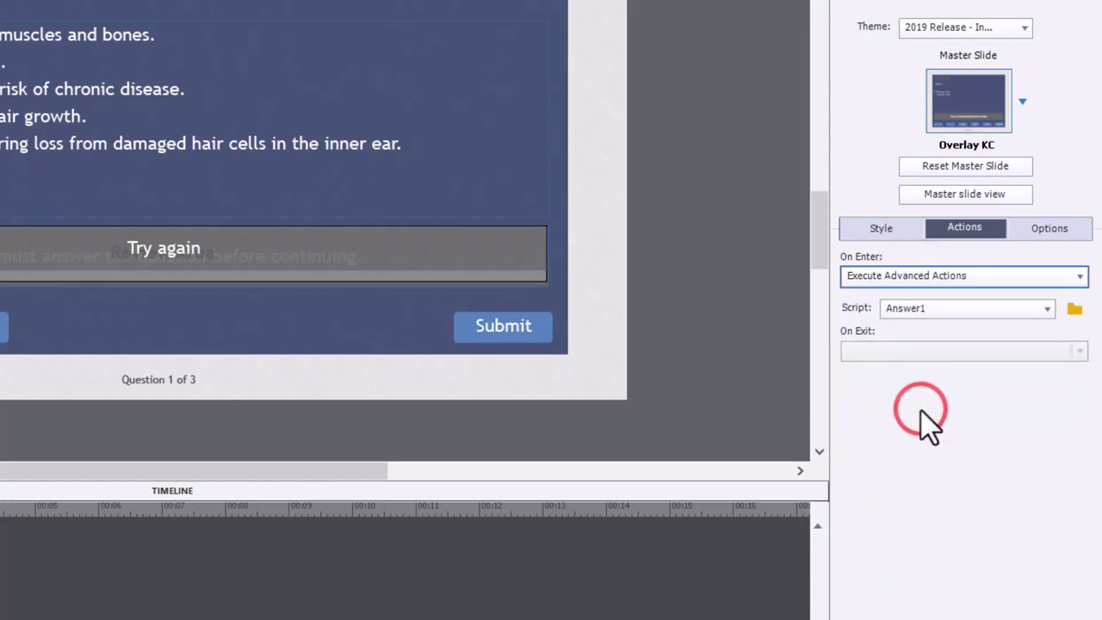
pyautogui.click(993, 307)
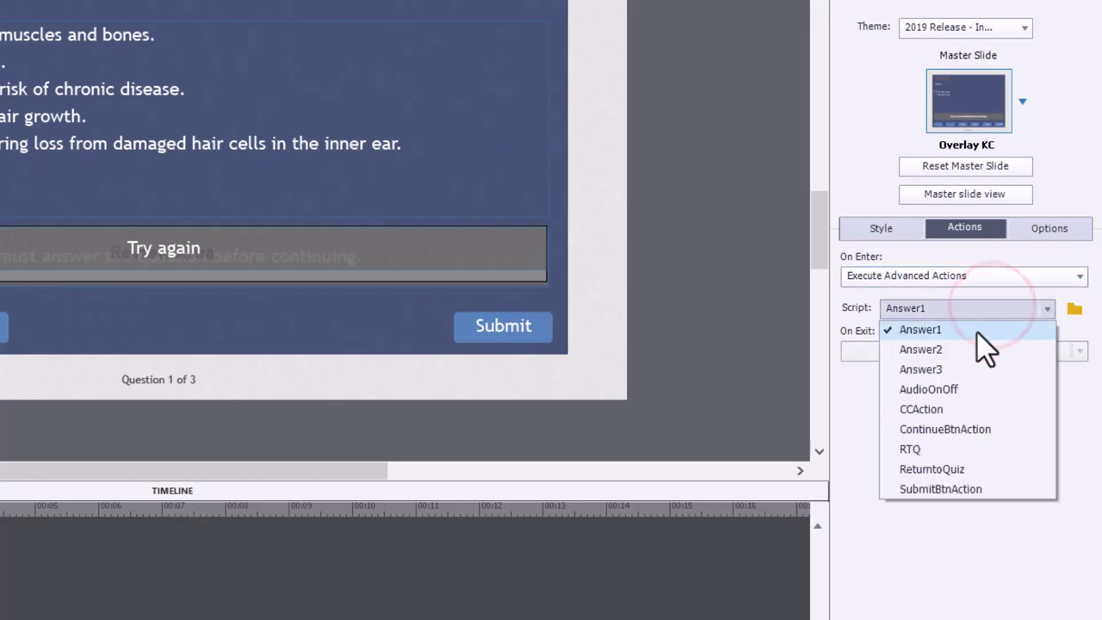
pyautogui.click(923, 449)
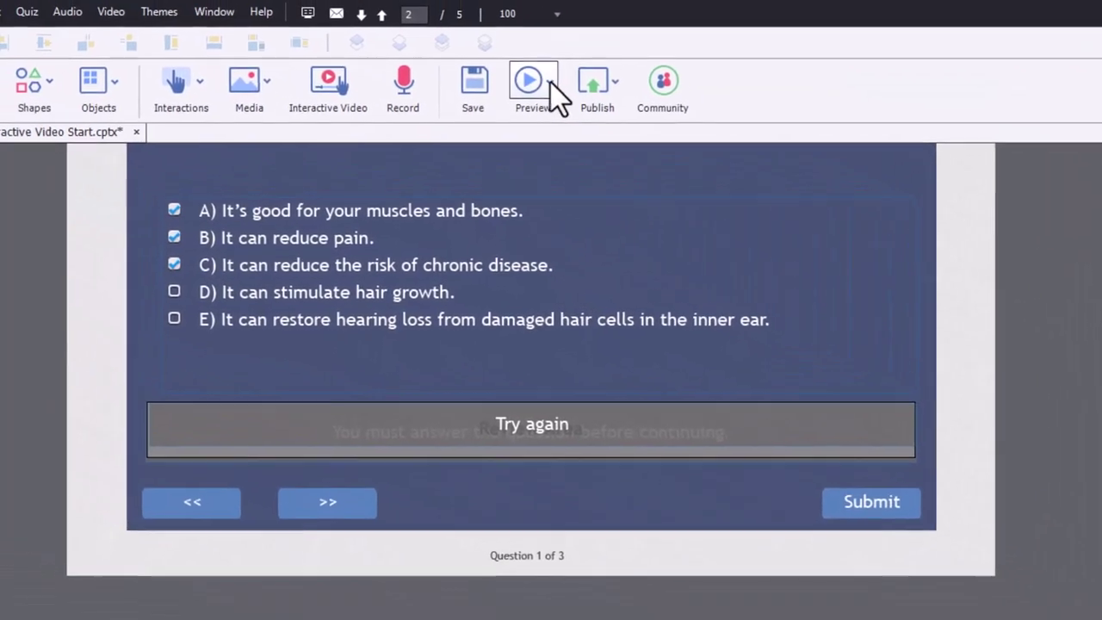
# Step: Launch an HTML5 in Browser preview of the project
pyautogui.click(556, 85)
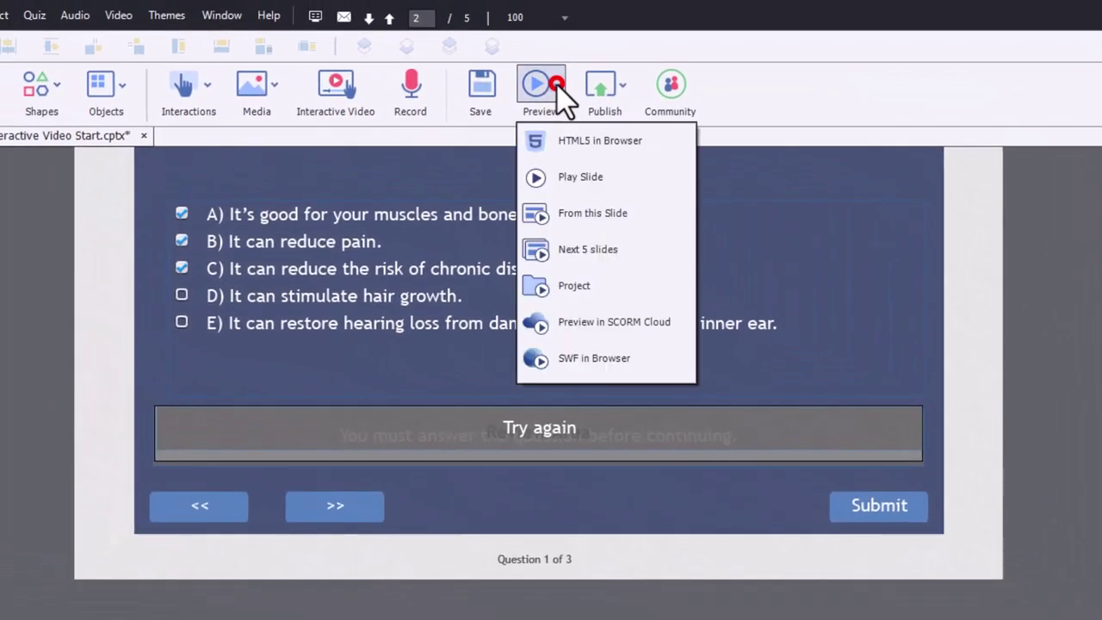
pyautogui.click(600, 147)
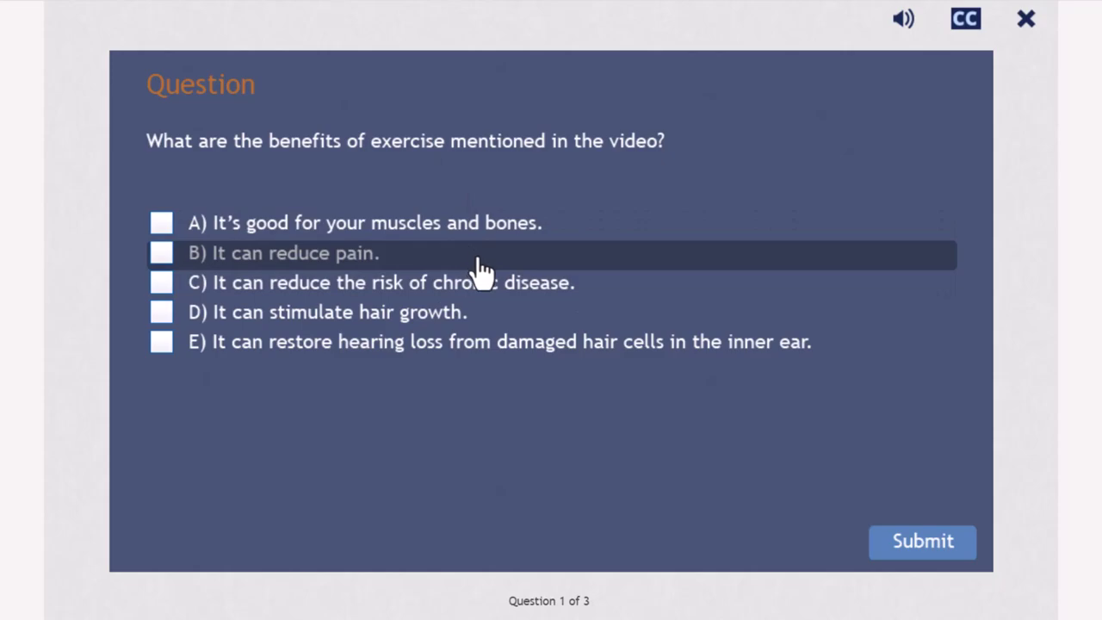
# Step: Submit question 1 with options A, B and C ticked, then continue past the Correct feedback
pyautogui.click(284, 222)
pyautogui.click(341, 282)
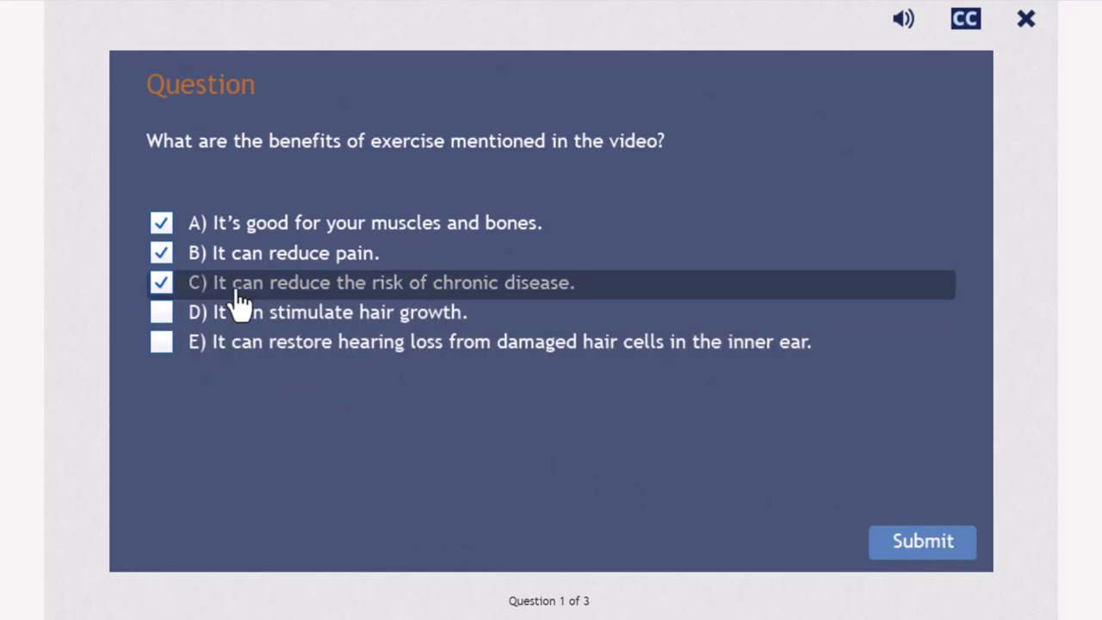
pyautogui.click(930, 547)
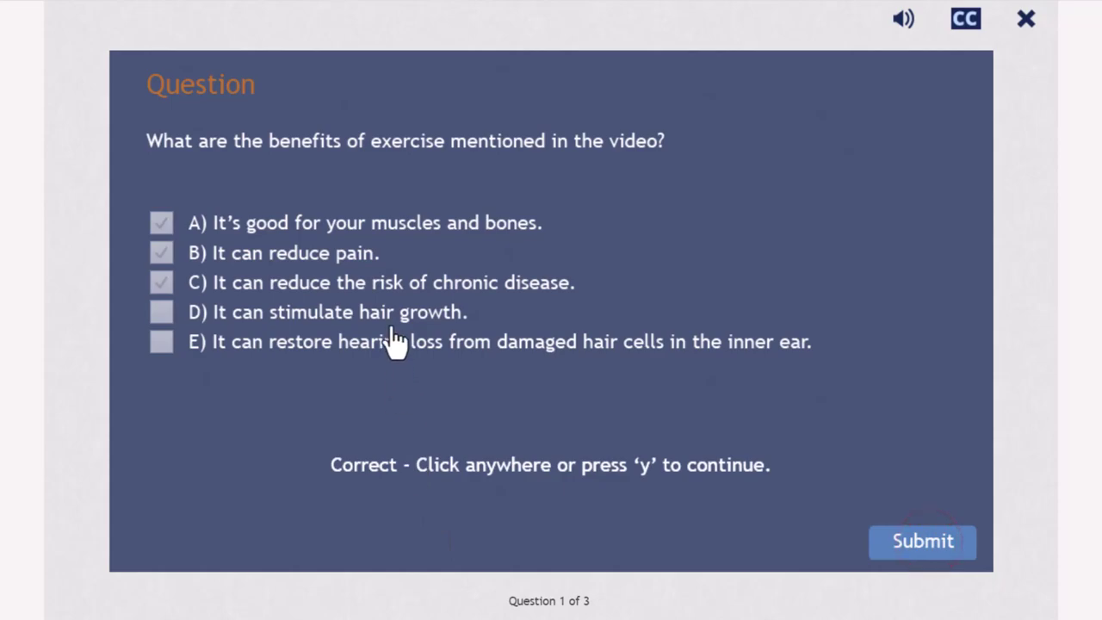
pyautogui.click(600, 443)
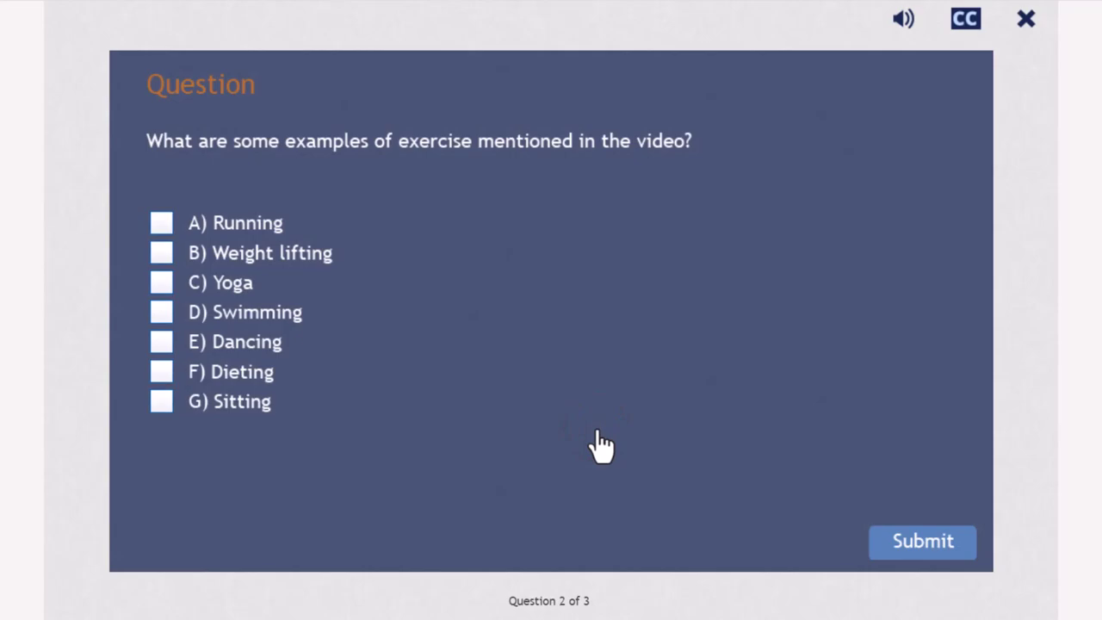
# Step: Submit question 2 with Sitting, Swimming and Running, then add Weight lifting and resubmit
pyautogui.click(279, 401)
pyautogui.click(284, 313)
pyautogui.click(282, 222)
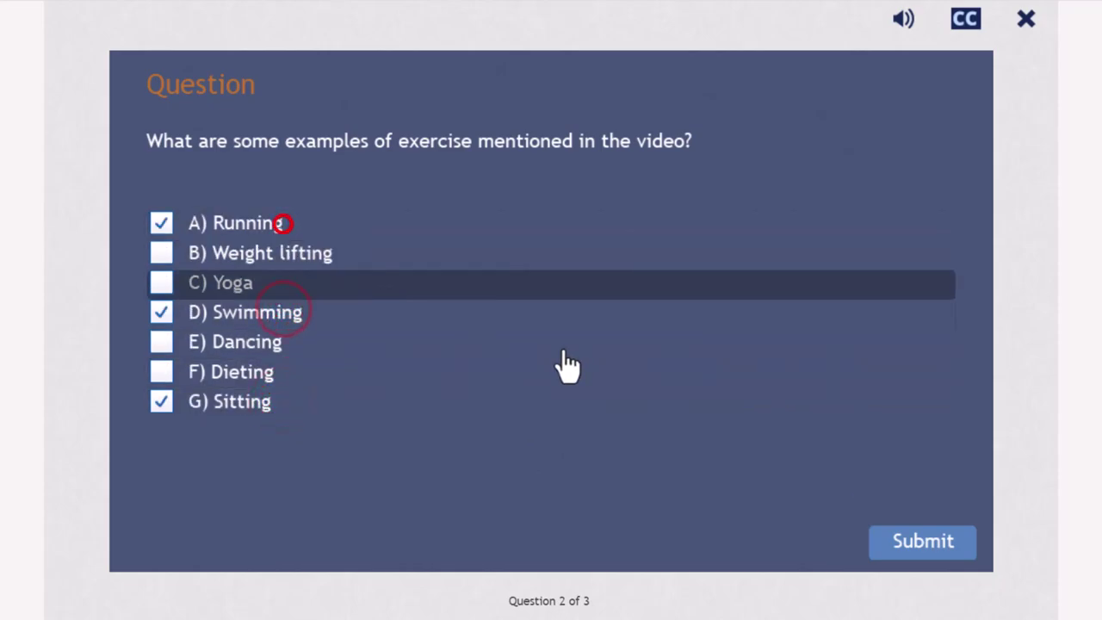
pyautogui.click(948, 544)
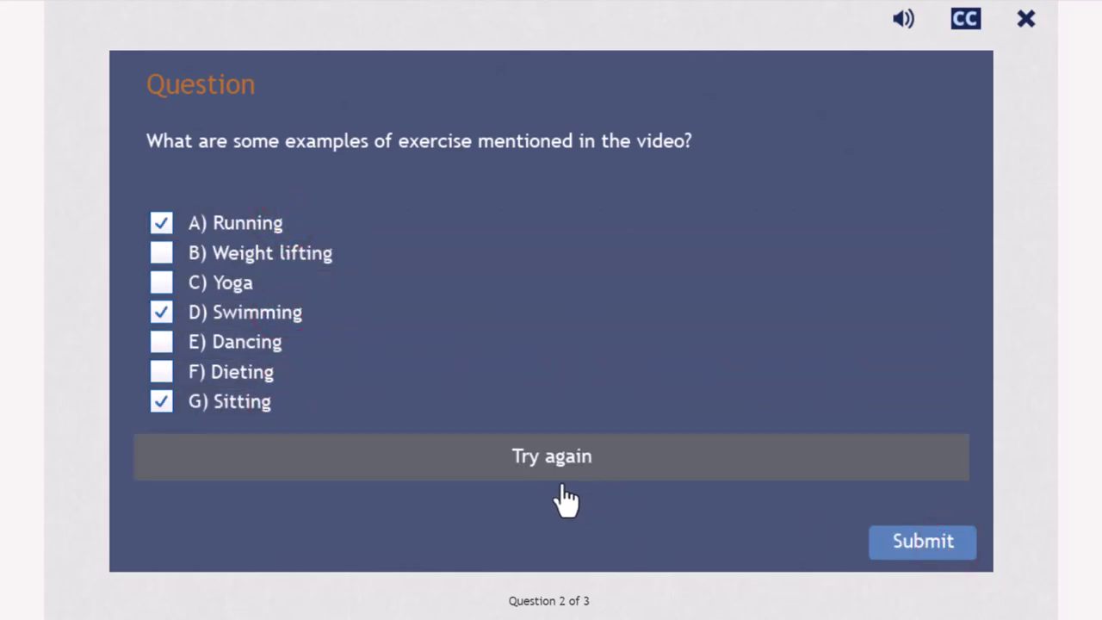
pyautogui.click(523, 343)
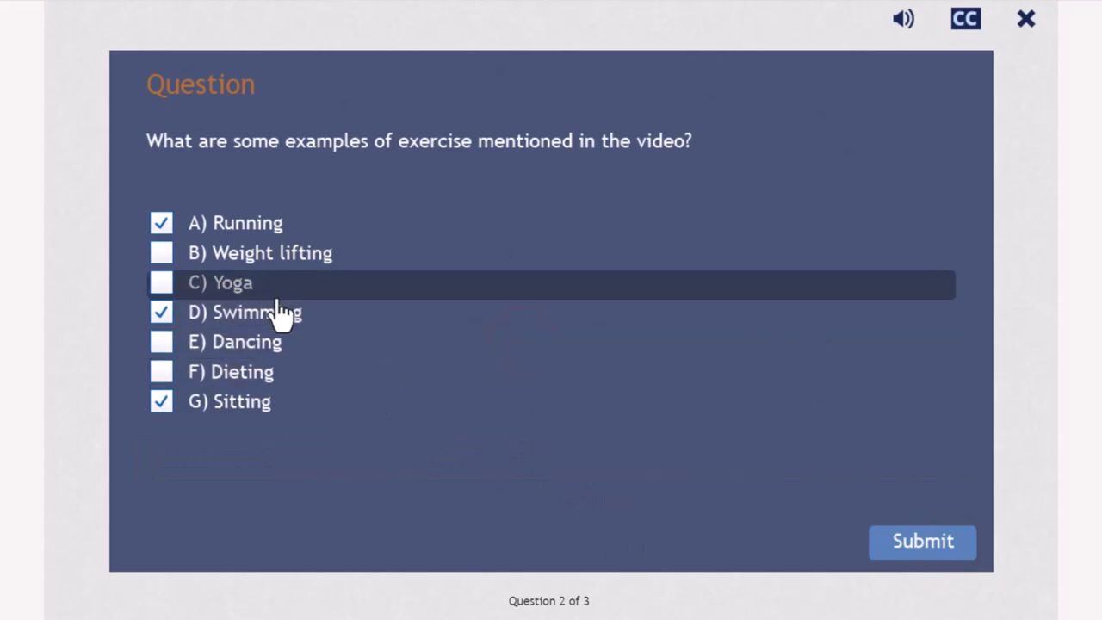
pyautogui.click(320, 260)
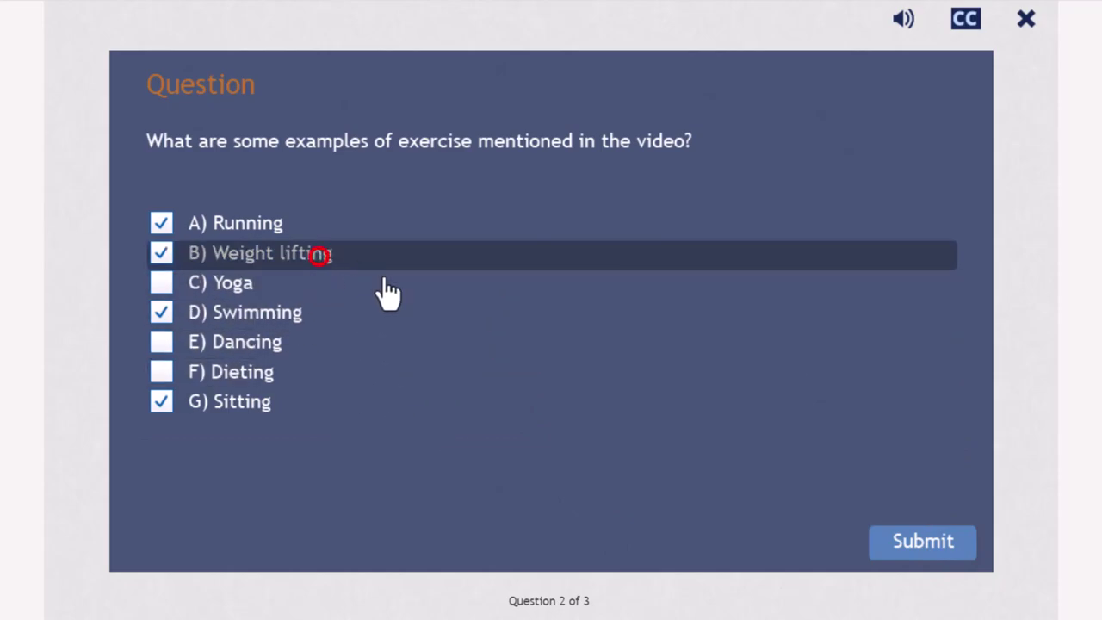
pyautogui.click(945, 544)
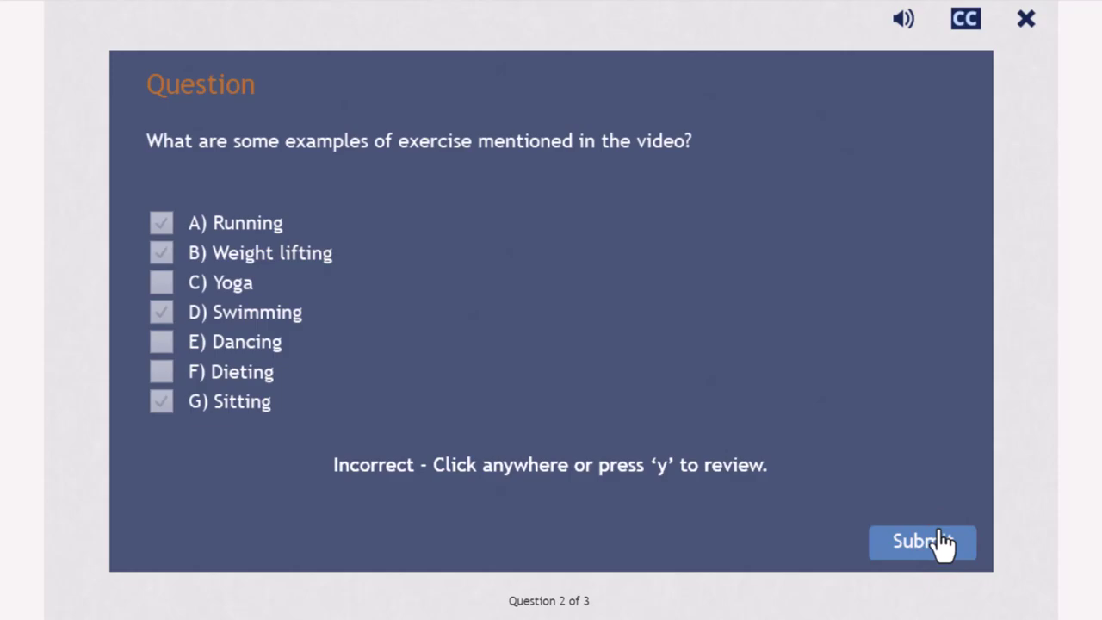
# Step: After the video review, tick Yoga and Dancing, untick Sitting, submit question 2, and continue
pyautogui.click(624, 471)
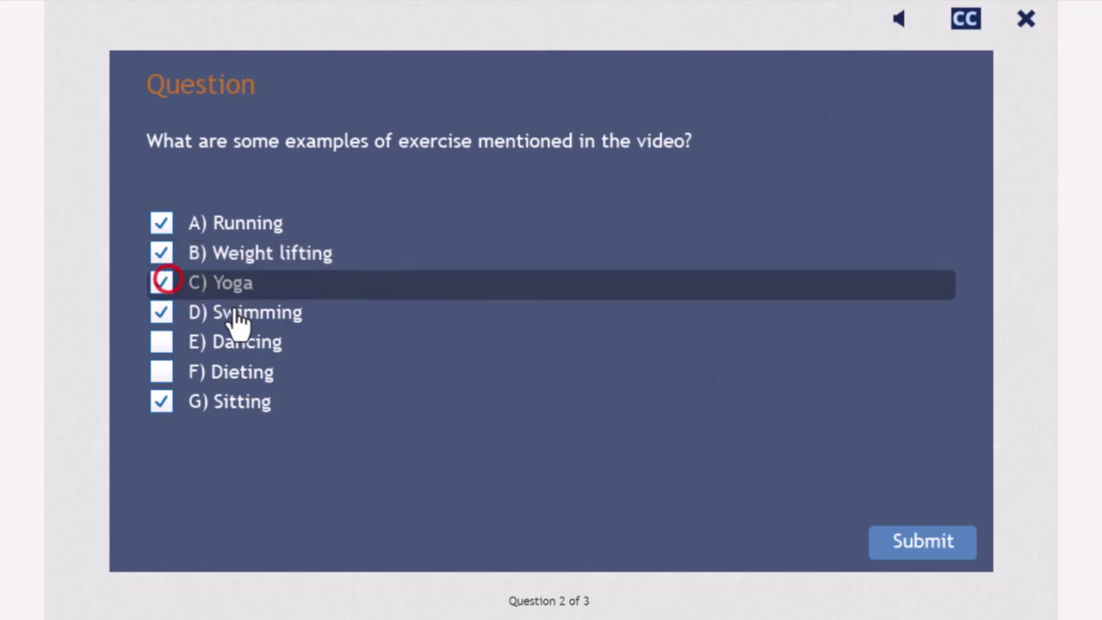
pyautogui.click(164, 284)
pyautogui.click(162, 345)
pyautogui.click(161, 403)
pyautogui.click(936, 548)
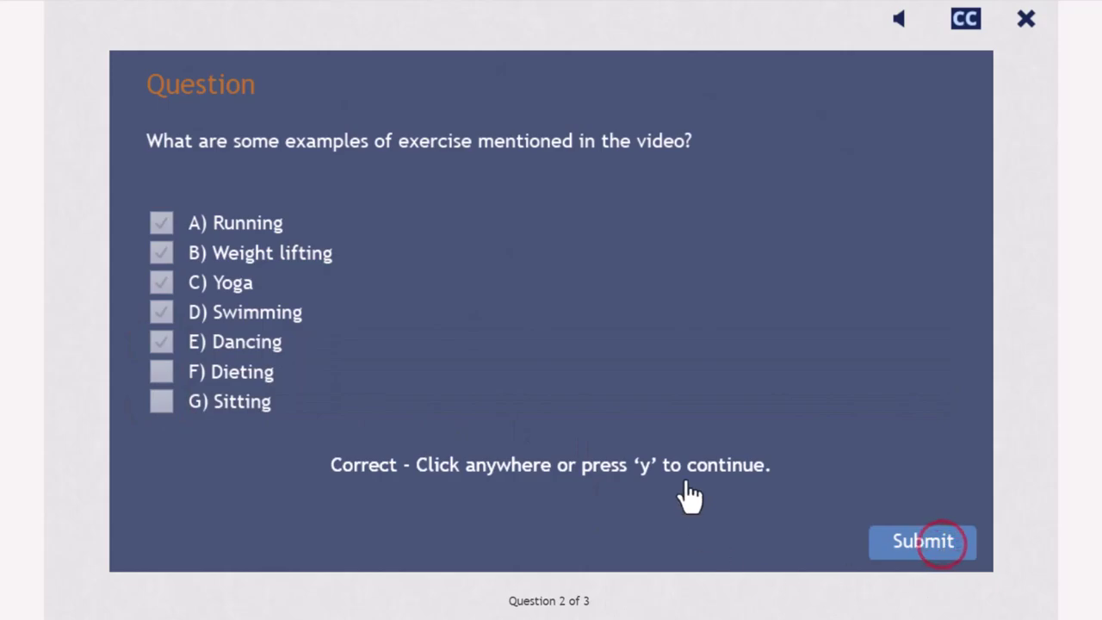
pyautogui.click(635, 392)
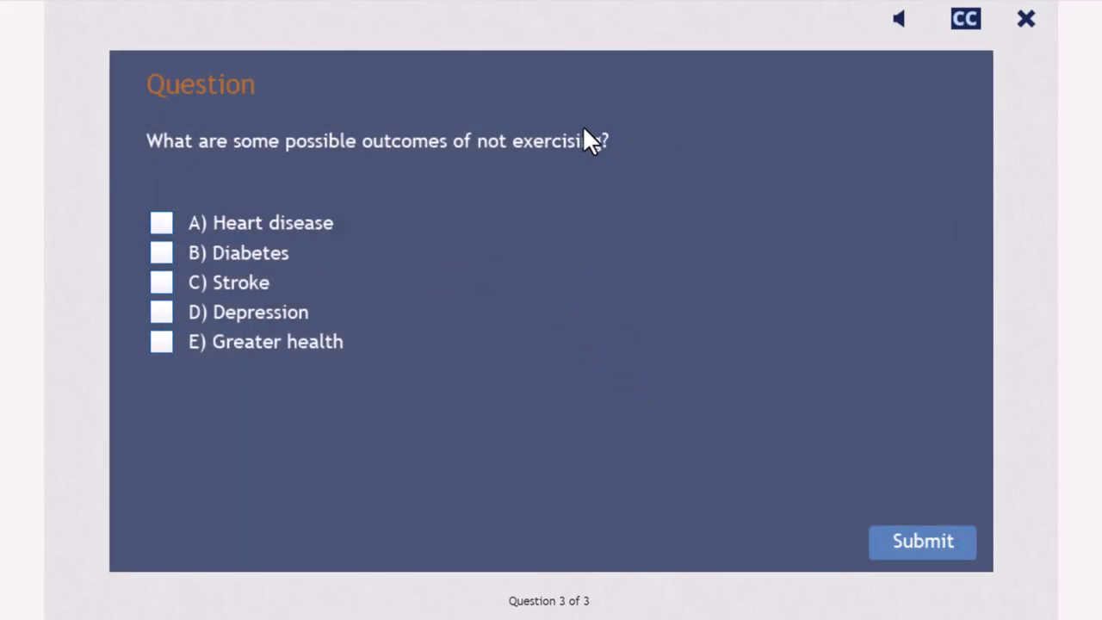
# Step: Submit question 3 with Stroke, then again after adding Depression
pyautogui.click(276, 284)
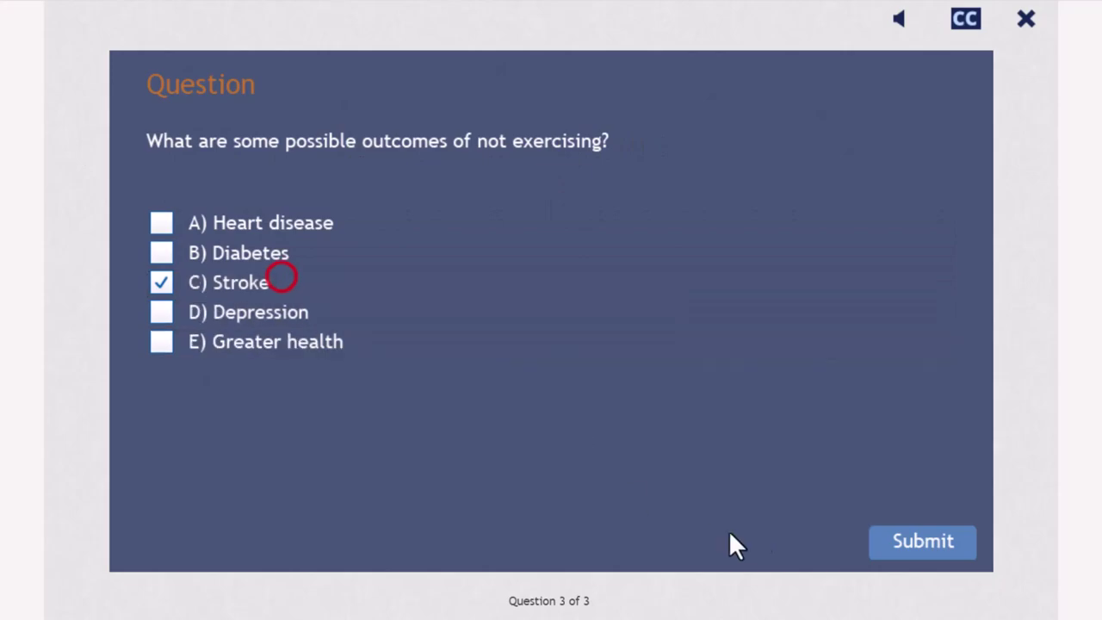
pyautogui.click(930, 540)
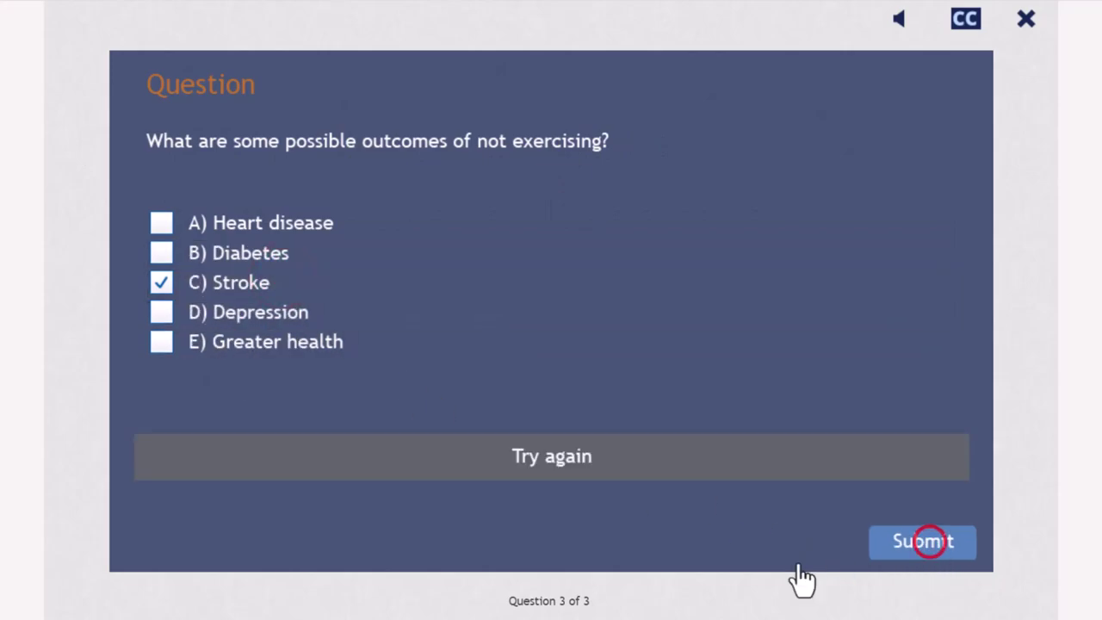
pyautogui.click(636, 387)
pyautogui.click(268, 311)
pyautogui.click(961, 541)
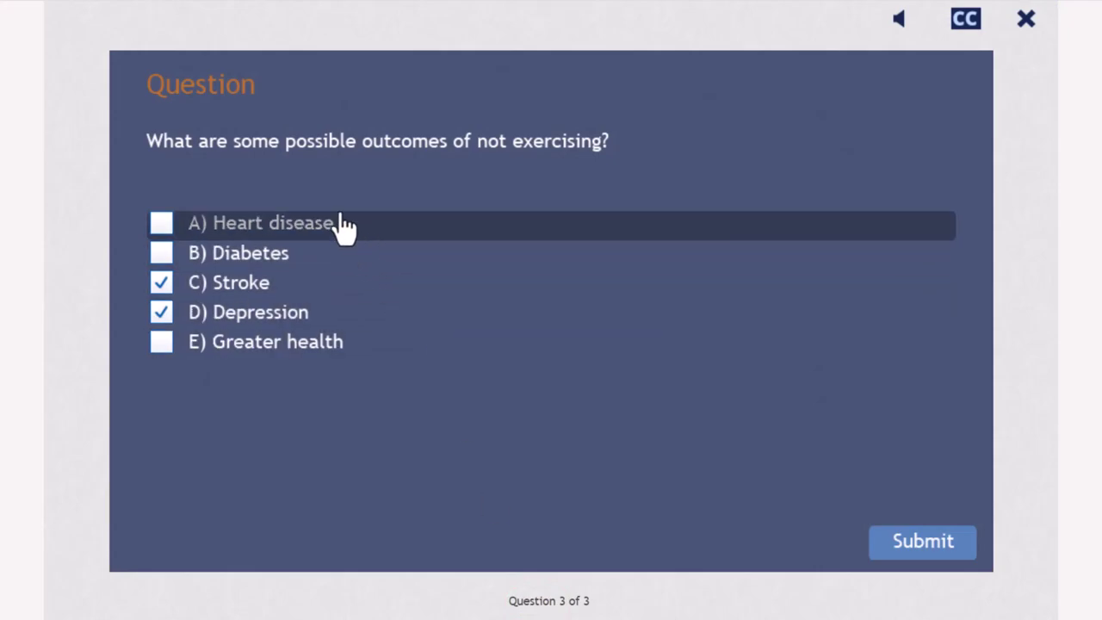
# Step: Add Heart disease and Diabetes, leave Greater health unticked, and submit question 3's final answers
pyautogui.click(266, 224)
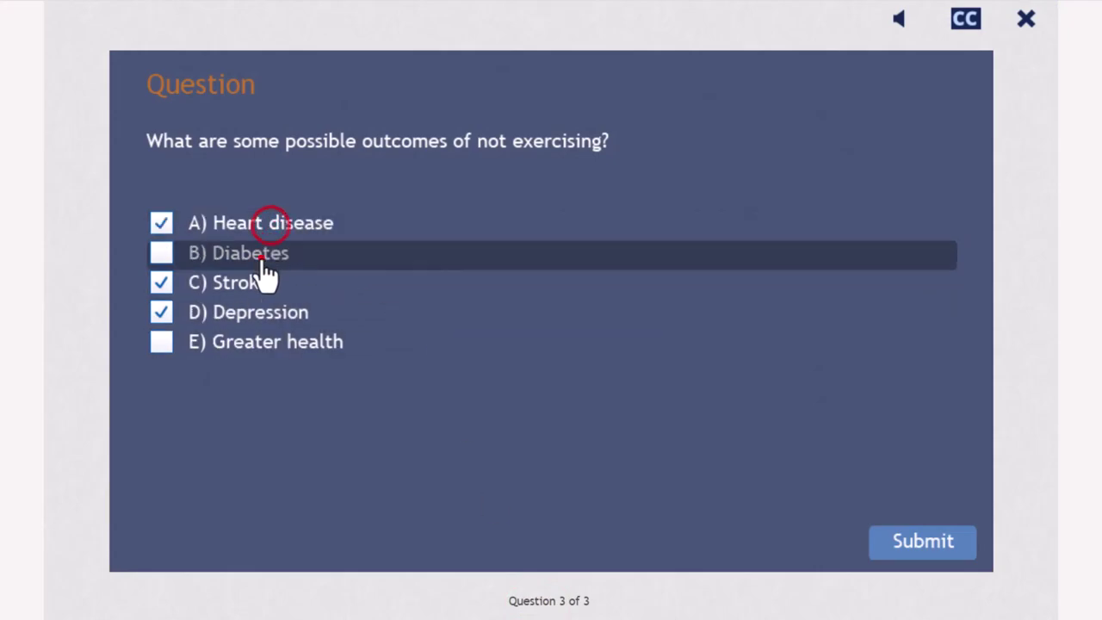
pyautogui.click(260, 254)
pyautogui.click(260, 348)
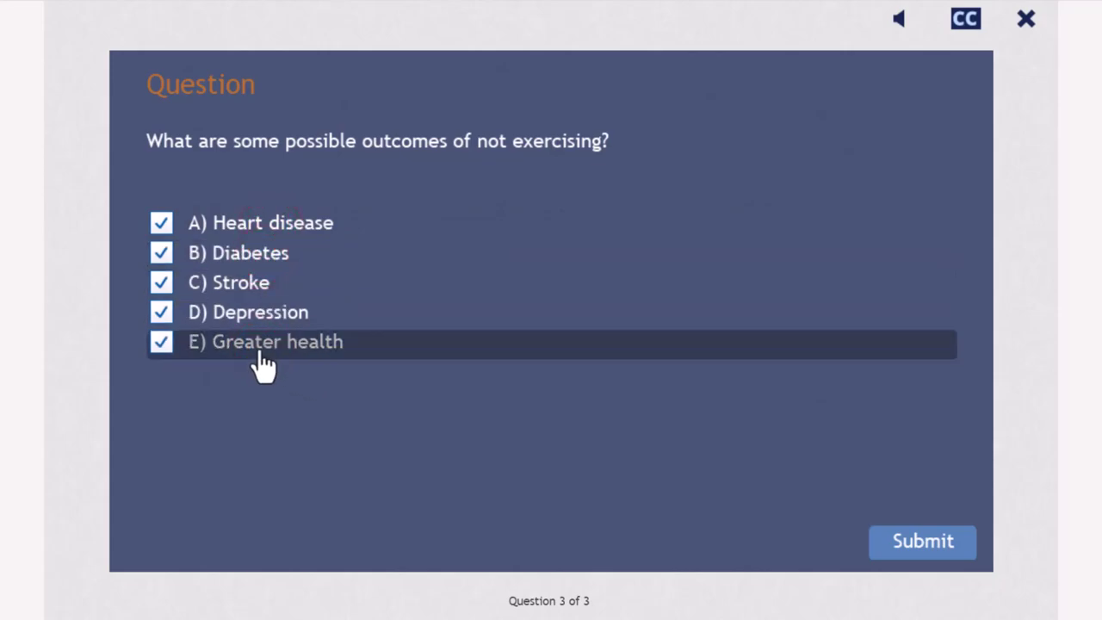
pyautogui.click(259, 346)
pyautogui.click(937, 549)
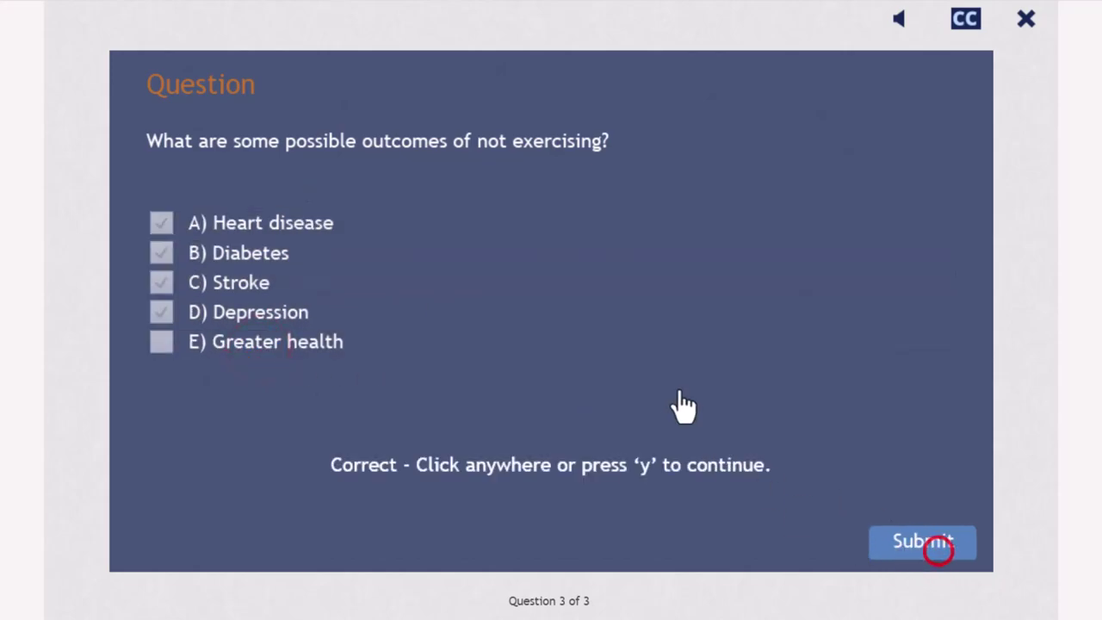
# Step: Continue past question 3's feedback to the Quiz Results slide showing 30 of 30 and a pass
pyautogui.click(627, 293)
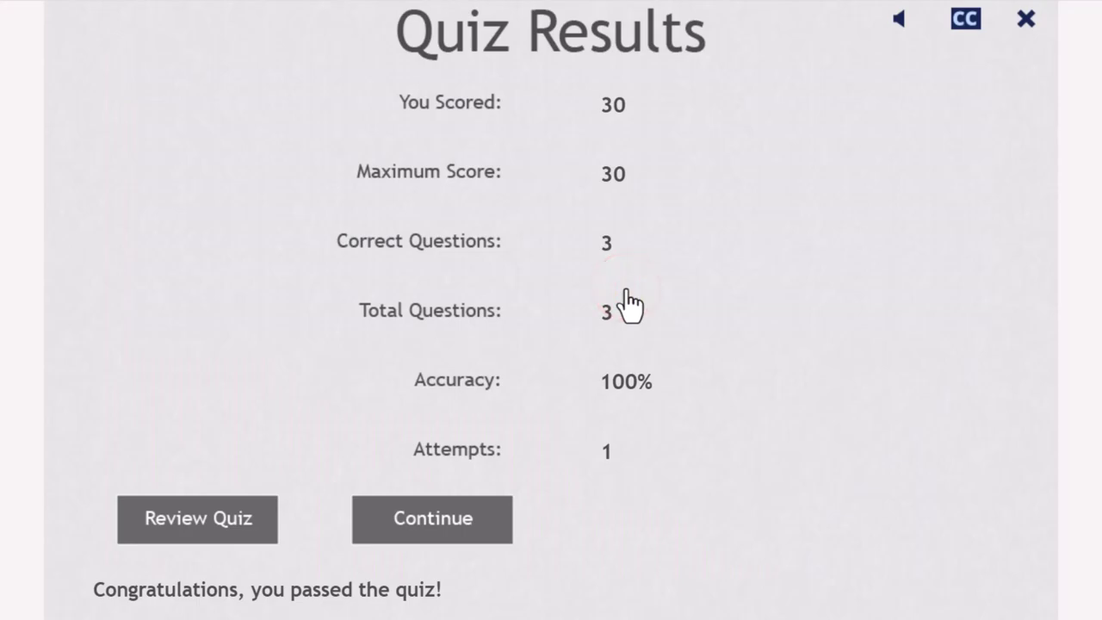